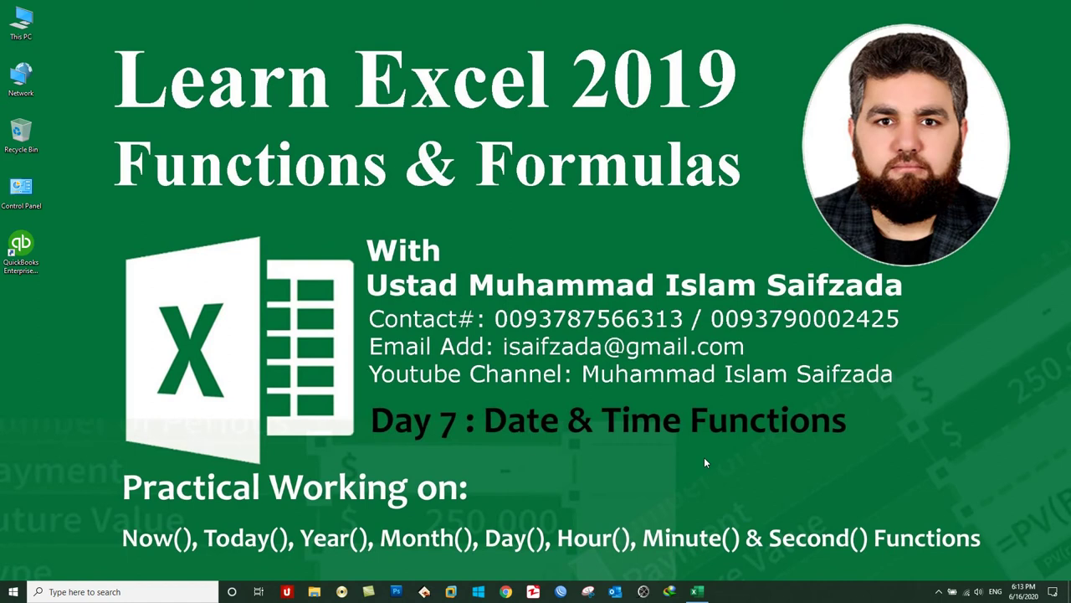
Step: Restore the Excel workbook and select the Date and Time function names in B4:B11
left_click(696, 593)
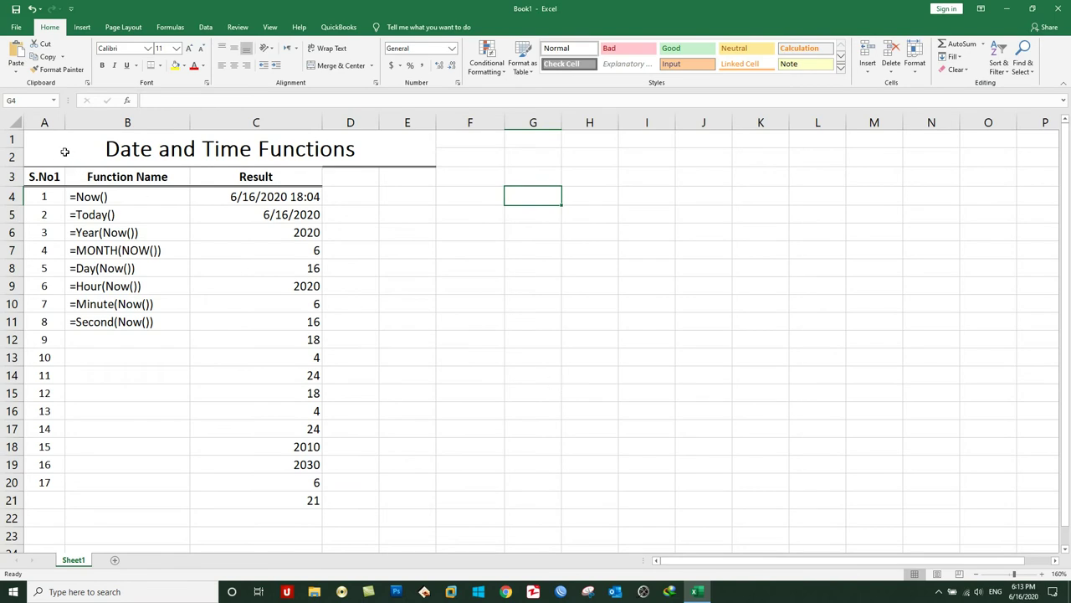
left_click_drag(300, 503, 101, 142)
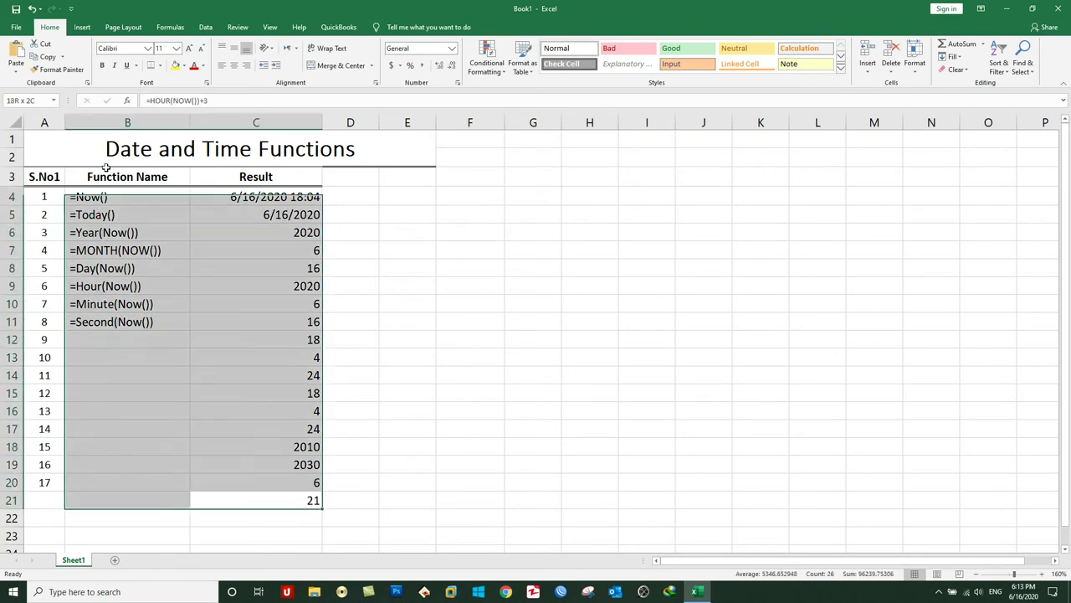
left_click(365, 257)
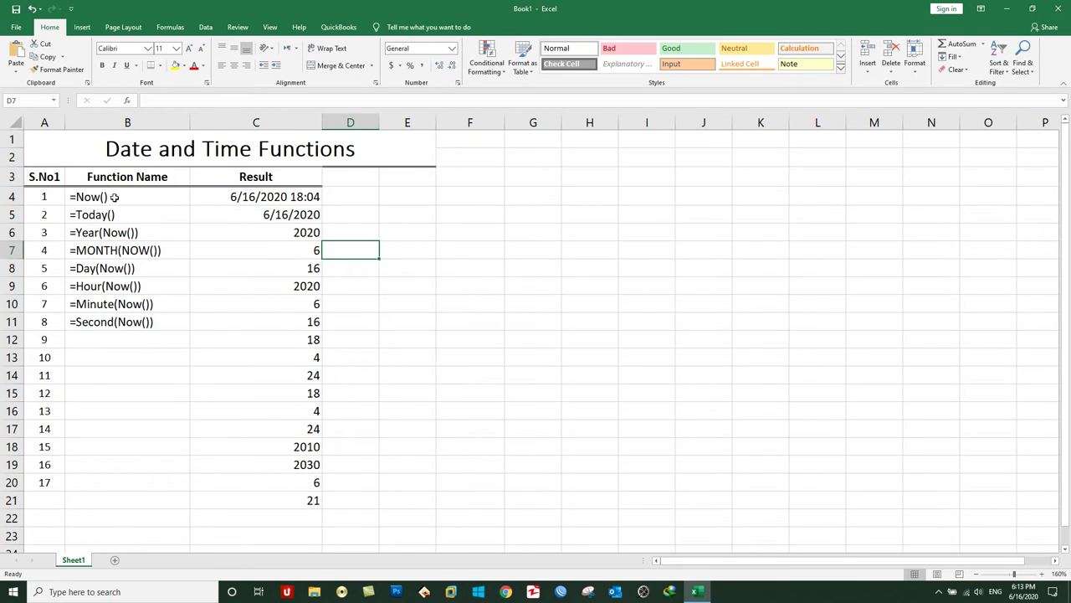
left_click_drag(117, 198, 142, 322)
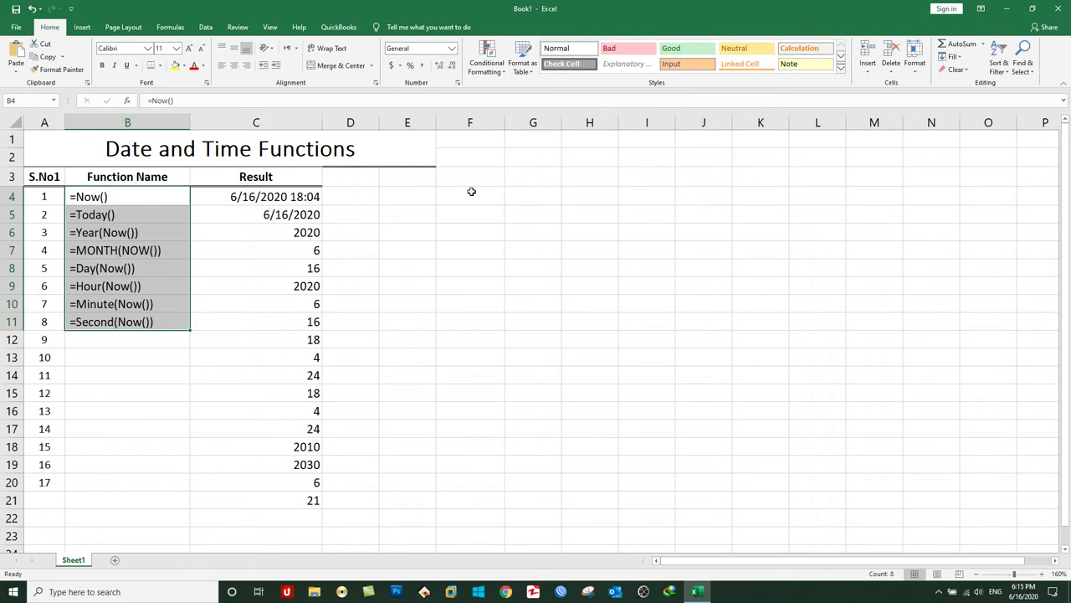
left_click_drag(120, 196, 133, 317)
Step: Merge and centre F4:N5 and enter the title 'Asif Internet Clube'
mouse_move(451, 196)
left_mouse_down()
mouse_move(809, 200)
mouse_move(924, 215)
left_mouse_up()
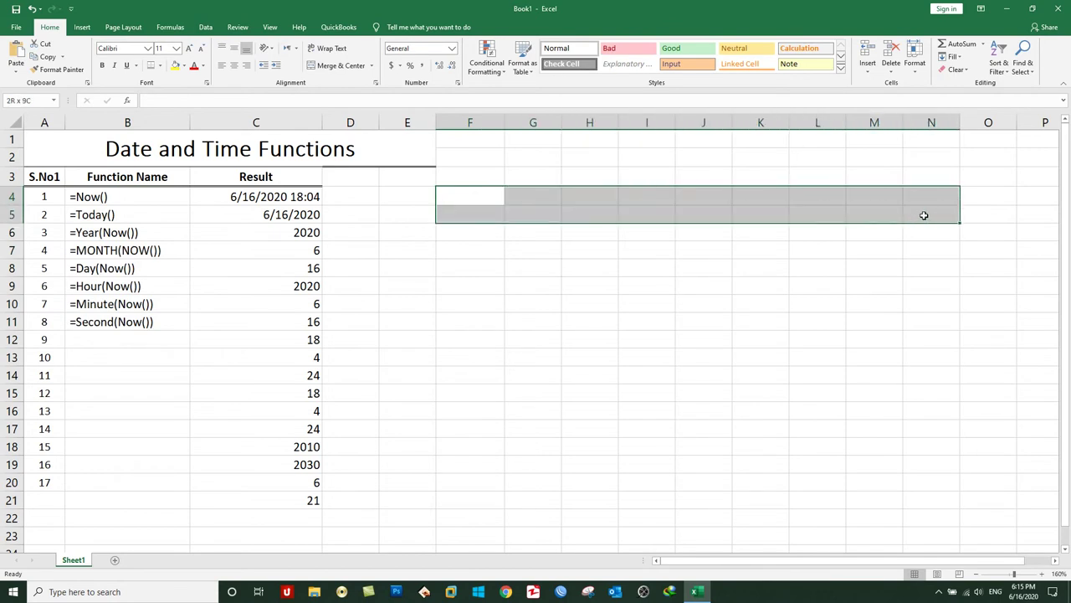
left_click(341, 66)
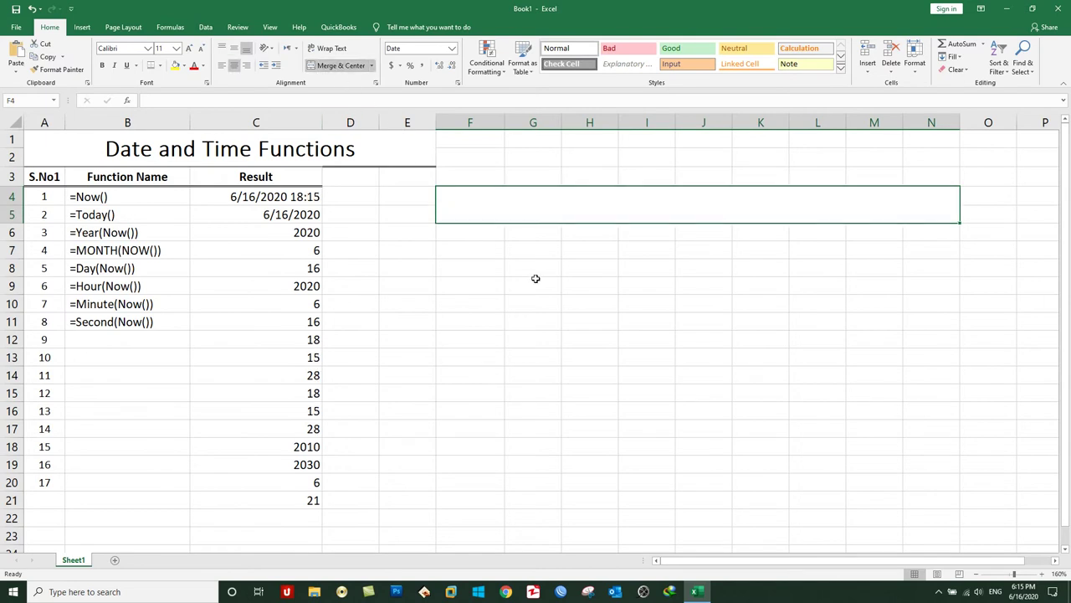
type("Asif Internet Clube")
key("BackSpace")
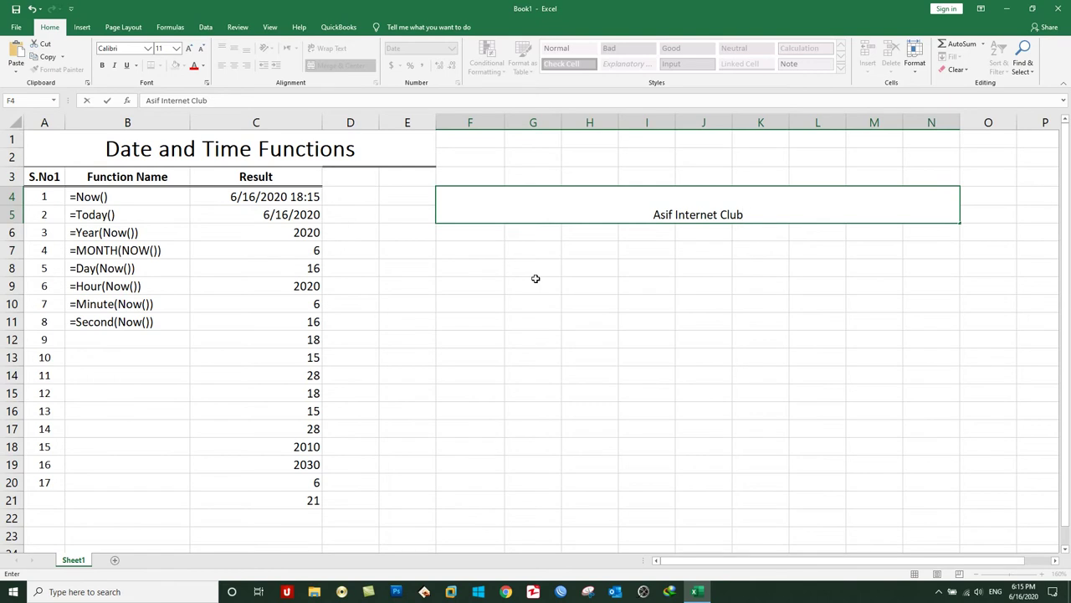
type("\\")
key("BackSpace")
type("e")
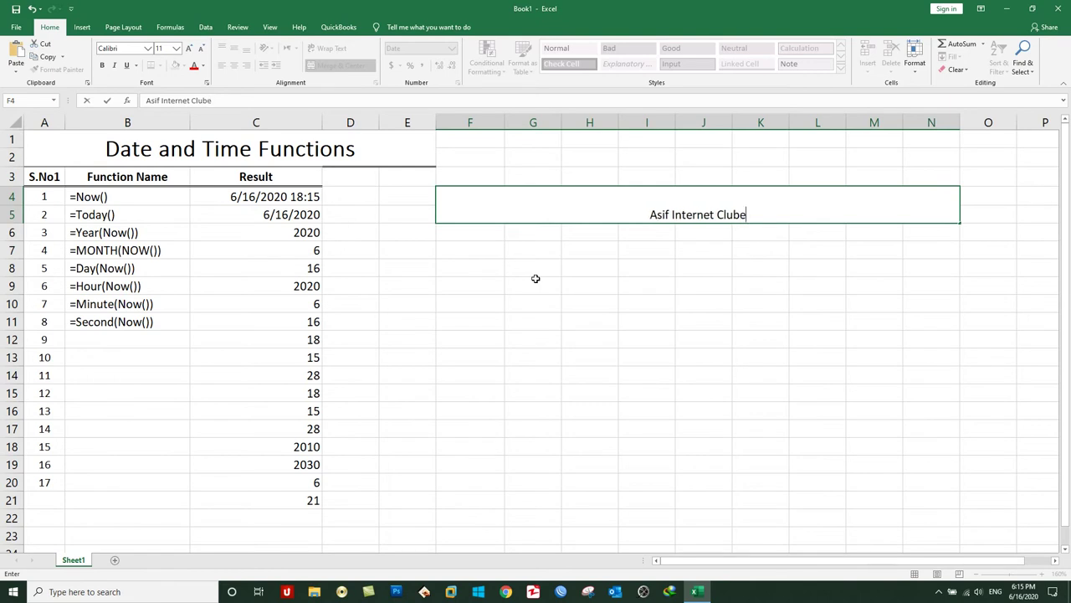
key("Return")
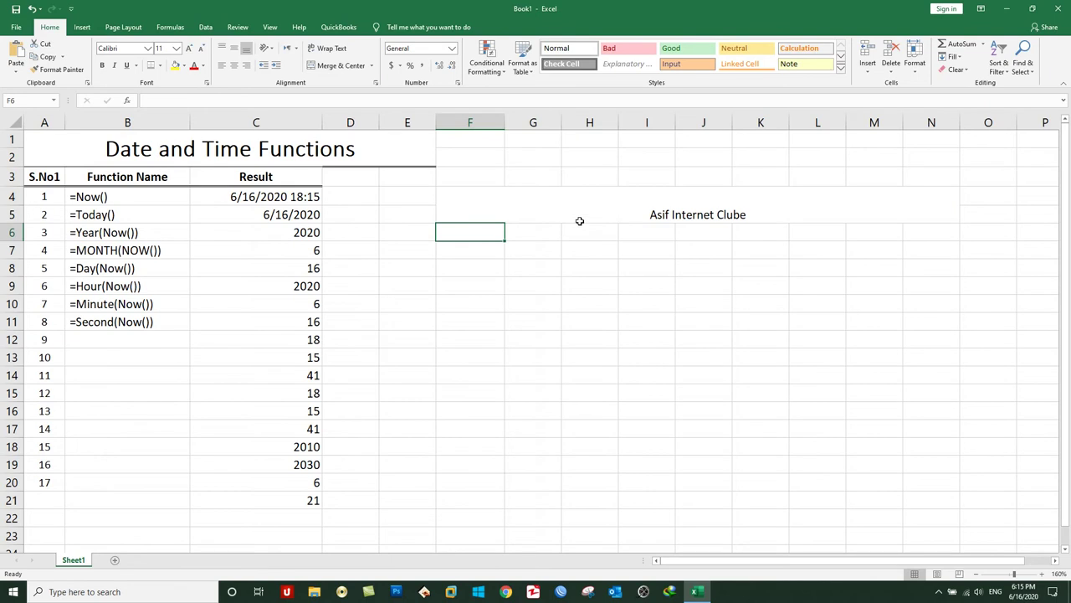
Step: Middle-align the title, enlarge it to 22 pt, make it bold, and add top and bottom borders
left_click(579, 221)
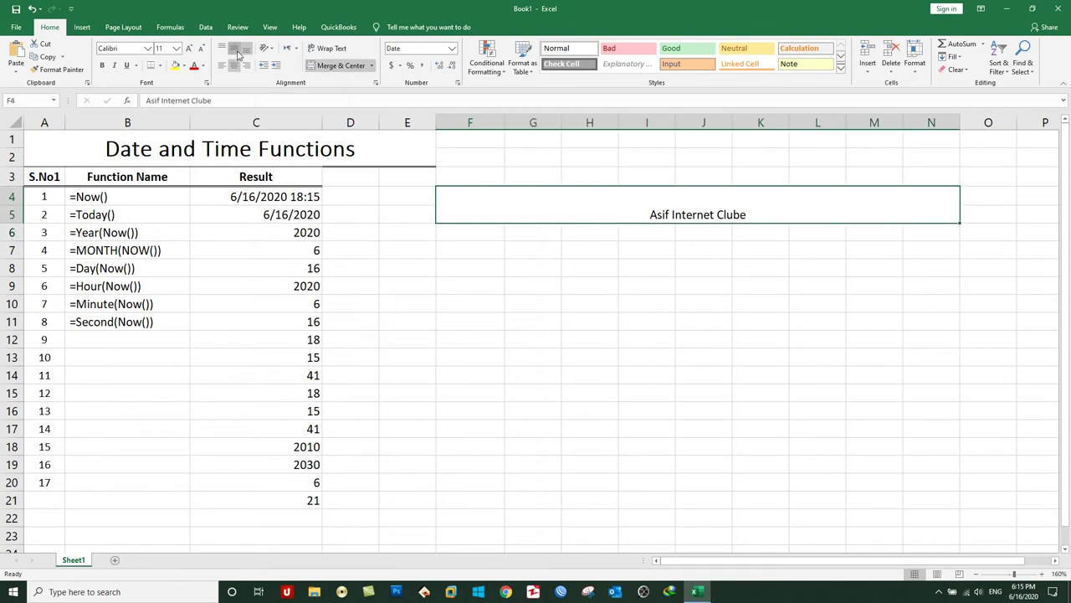
left_click(236, 50)
left_click(189, 49)
left_click(188, 48)
left_click(189, 48)
left_click(189, 49)
left_click(188, 49)
left_click(188, 48)
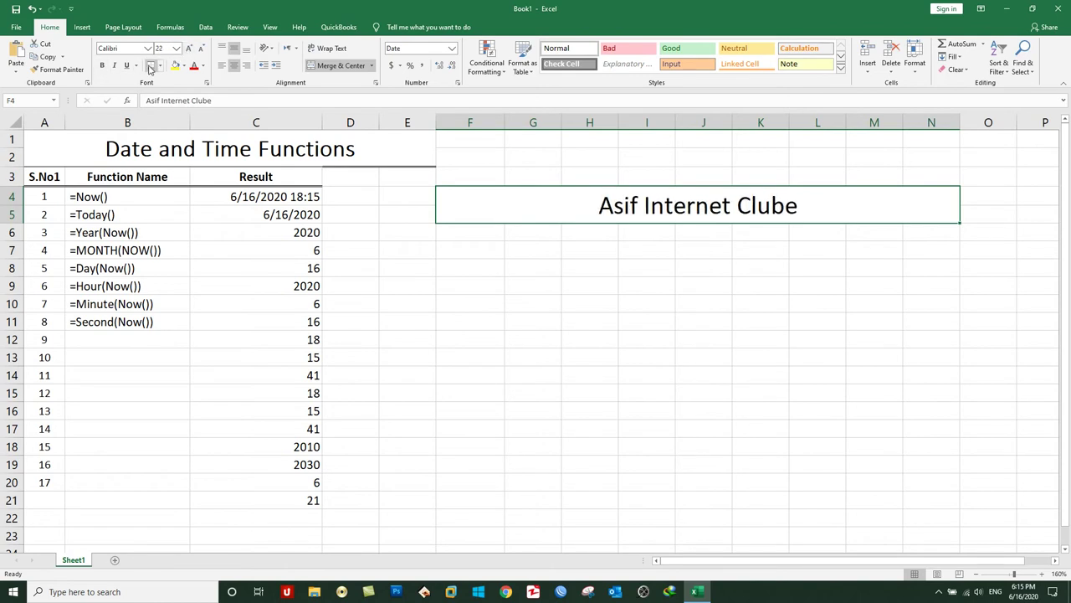
left_click(102, 66)
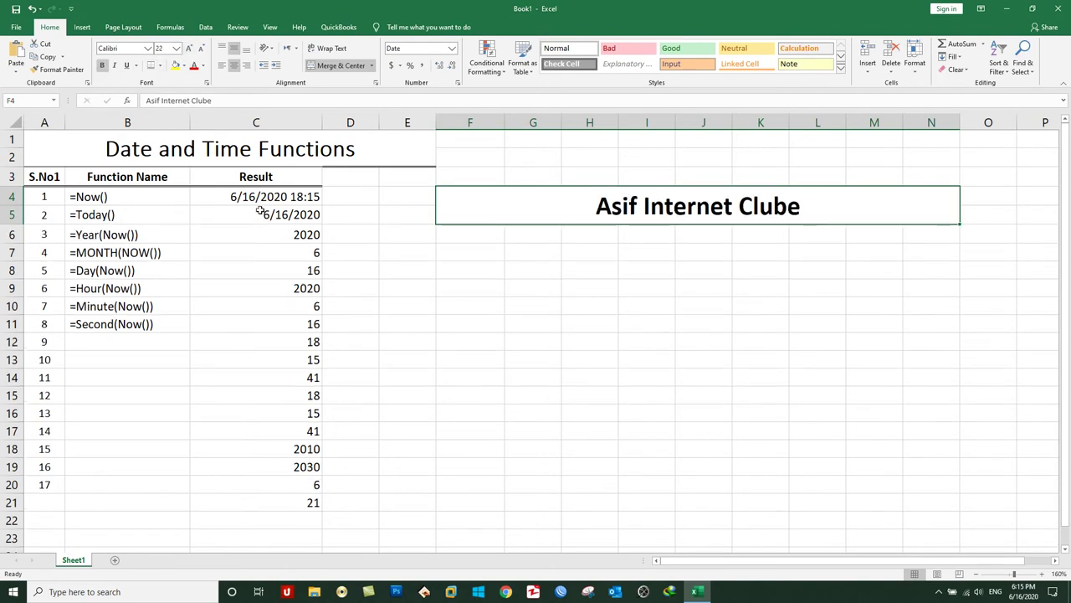
left_click(658, 265)
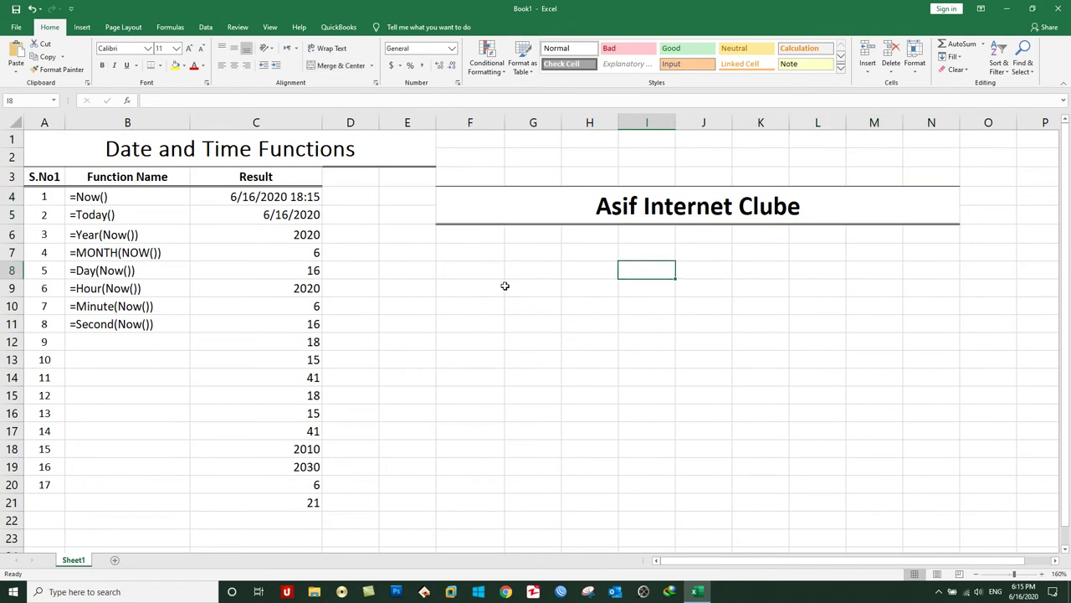
left_click(478, 238)
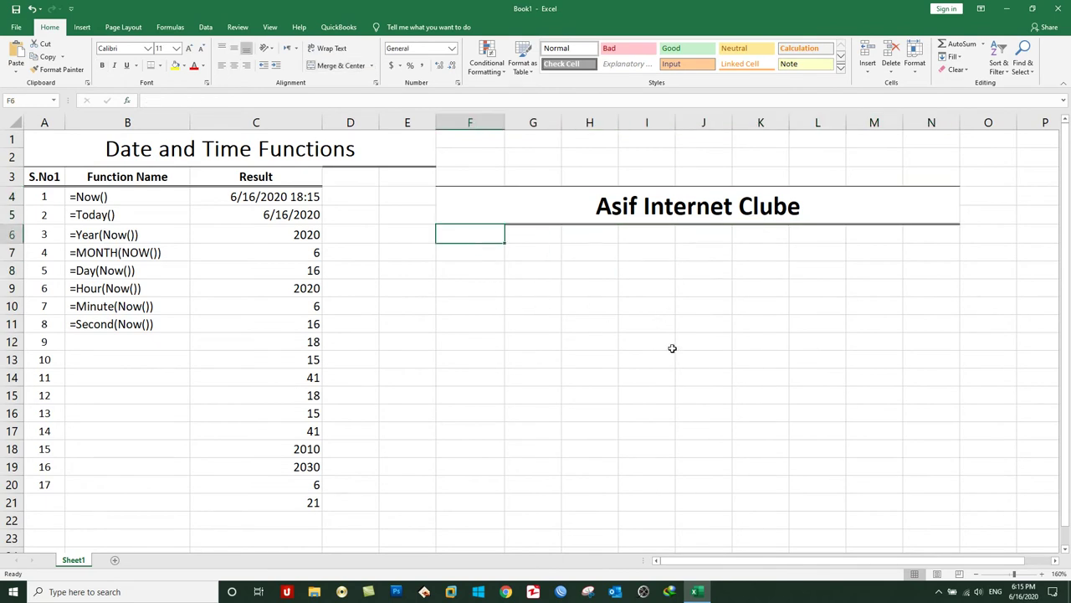
Step: Enter the headings PC No, Start time and End time in F6:H6
type("C")
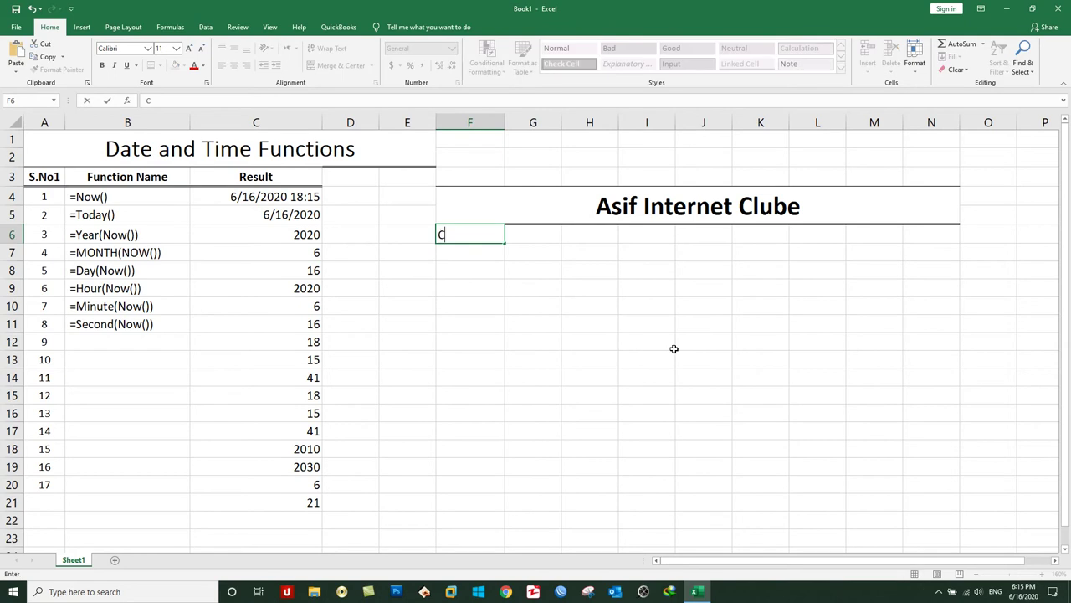
type("ompa")
key("BackSpace")
key("BackSpace")
key("BackSpace")
key("BackSpace")
key("BackSpace")
type("PC ")
type("No")
key("Tab")
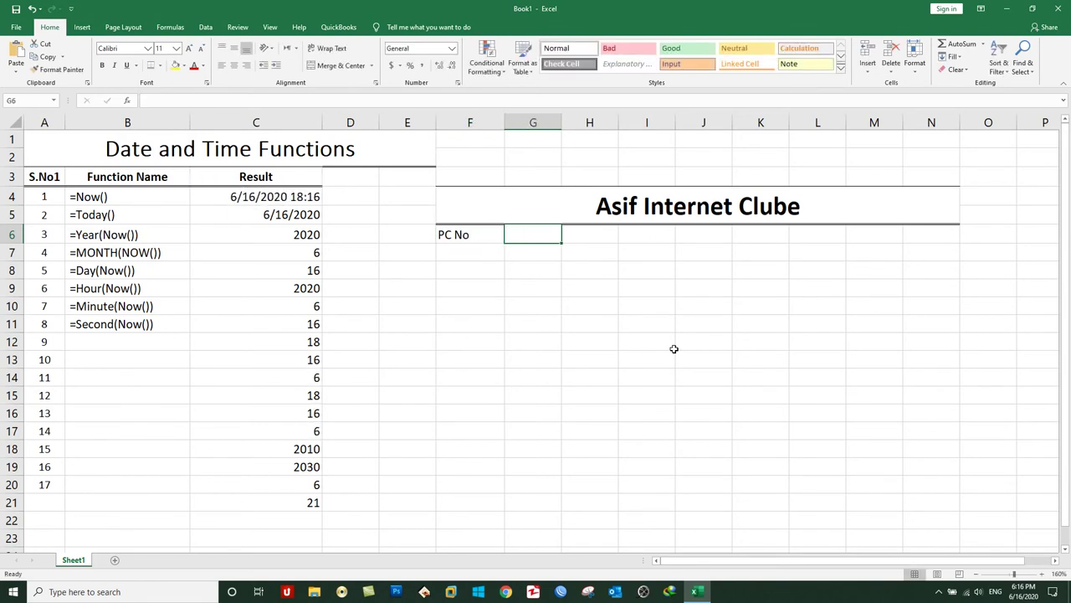
type("S")
type("tart Time")
key("BackSpace")
key("BackSpace")
key("BackSpace")
type("time")
key("Tab")
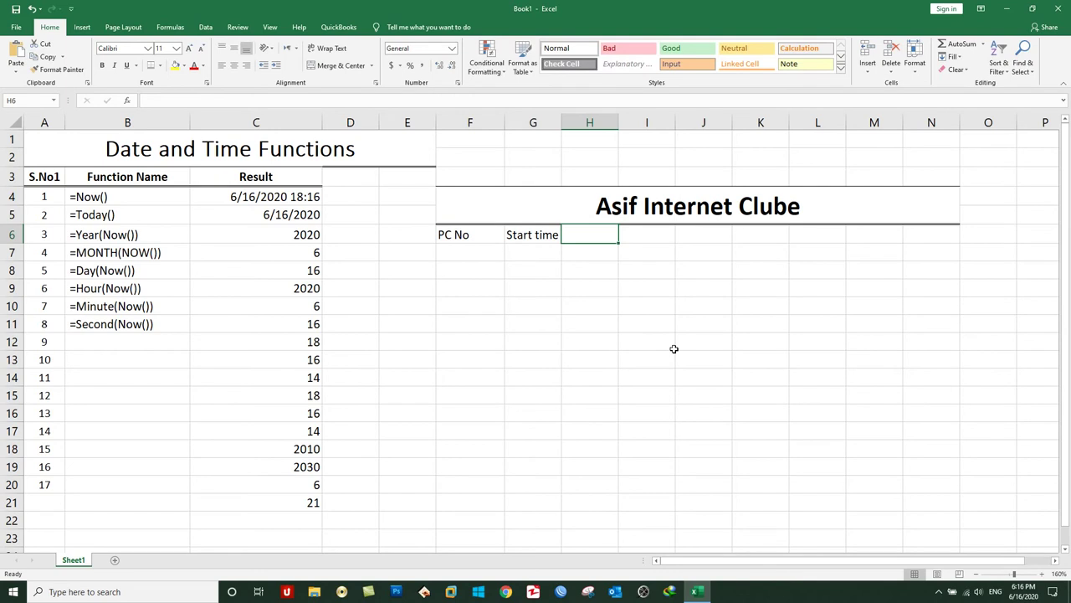
type("End time")
key("Tab")
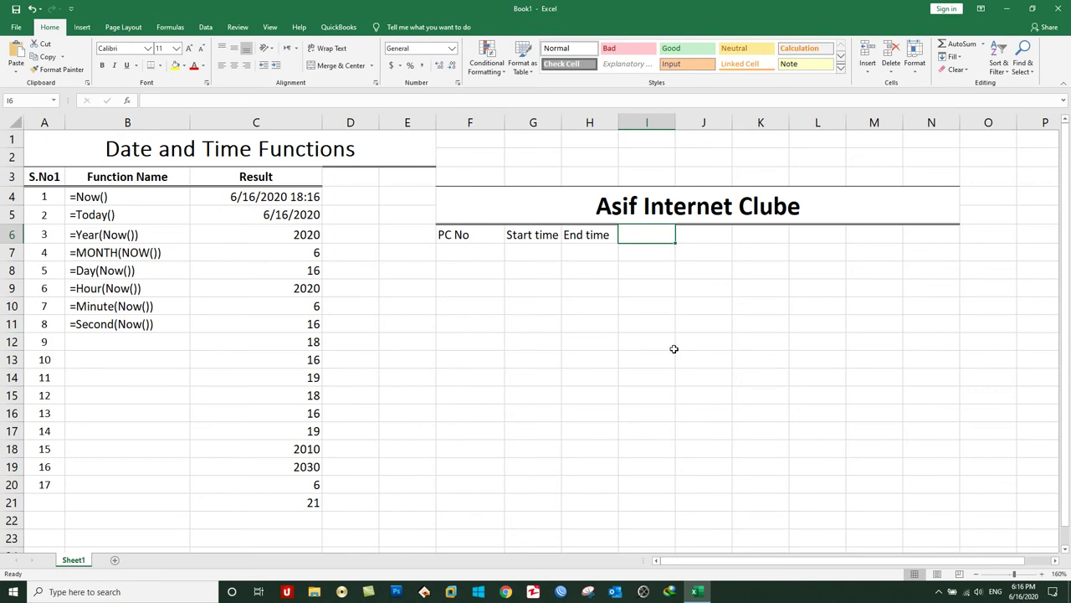
Step: Add Net Hour, Net Minute and Net Amount in I6:K6, autofitting column J
type("et ")
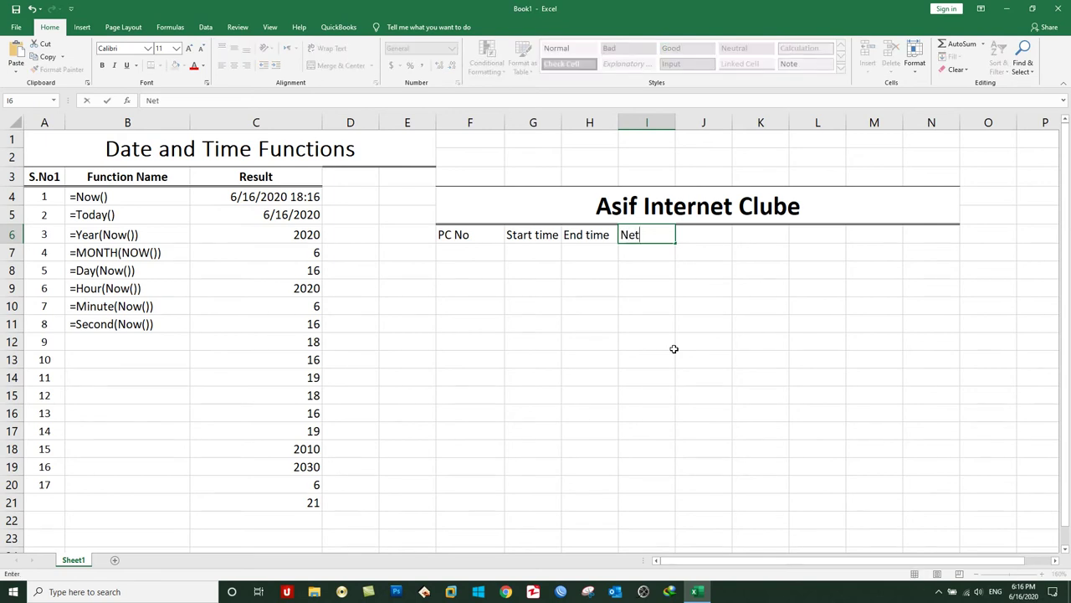
type("Mi")
key("BackSpace")
key("BackSpace")
type("H")
type("our")
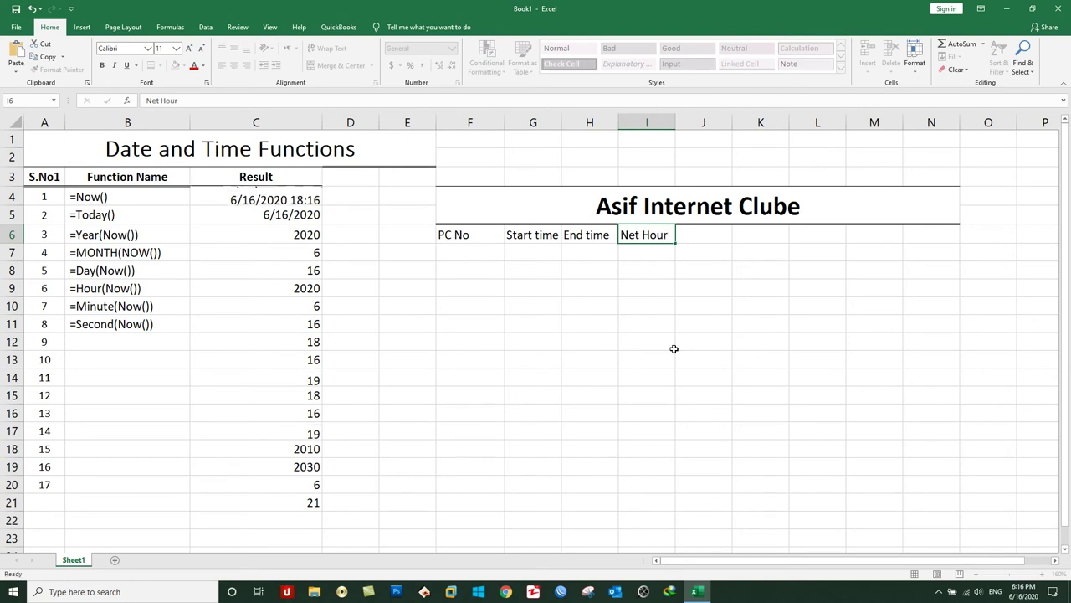
key("Tab")
type("Net Minute")
key("Tab")
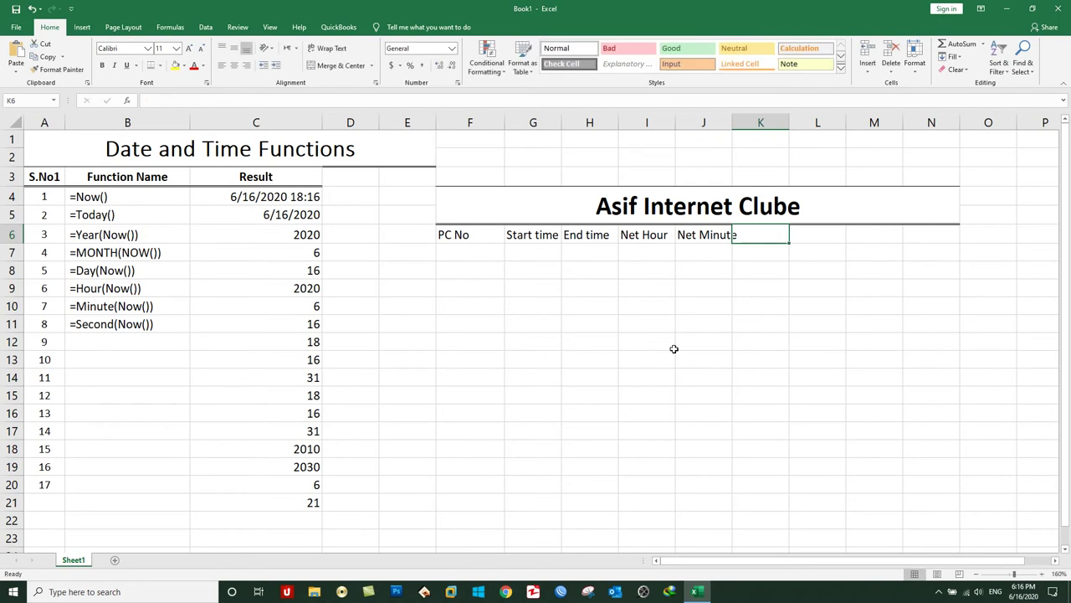
double_click(733, 122)
type("Net")
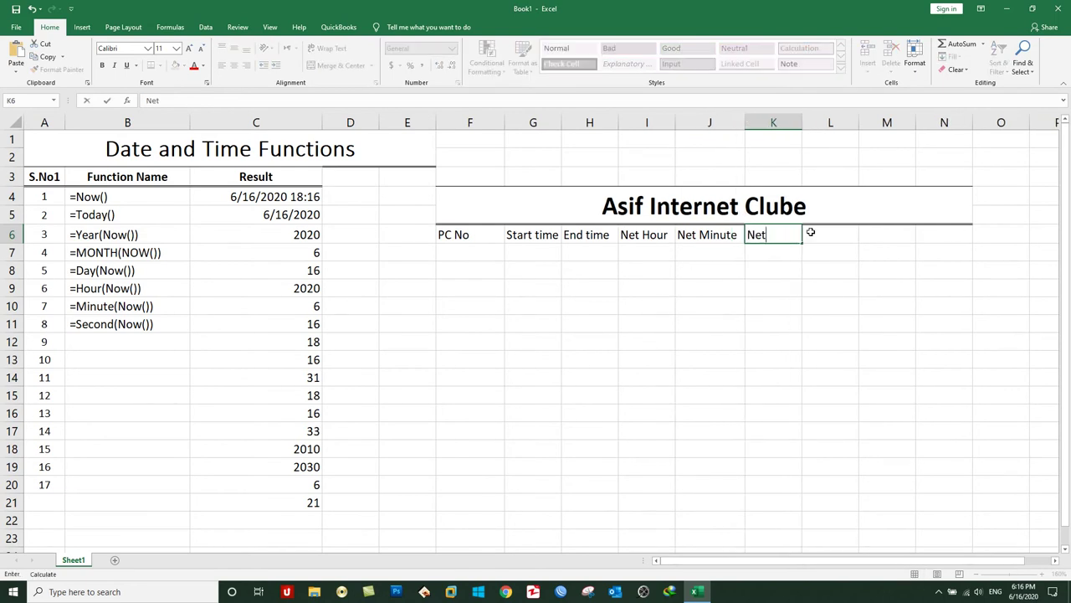
type(" Amount")
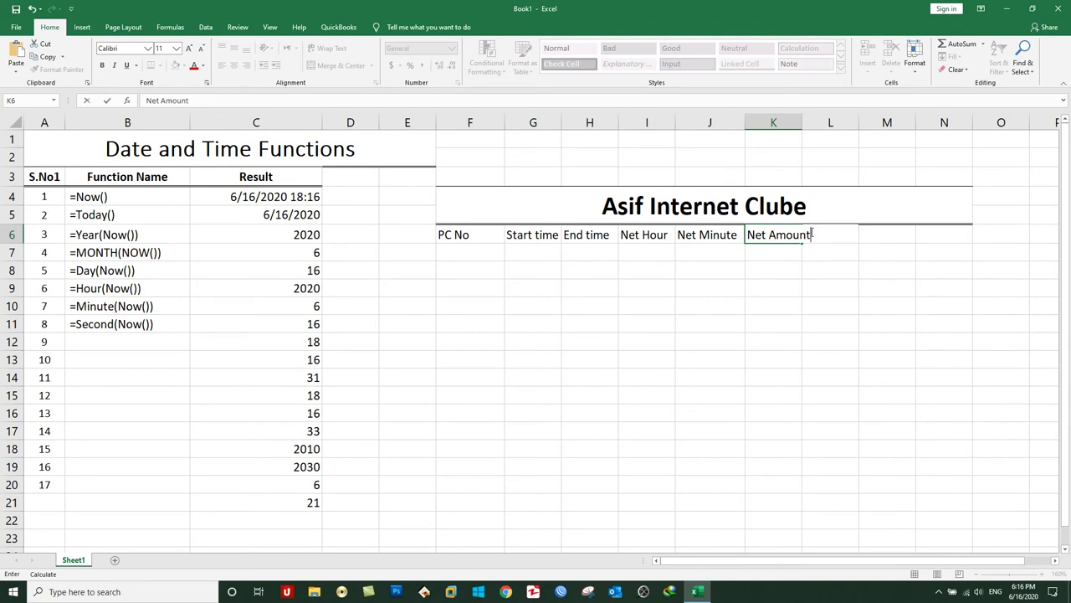
key("BackSpace")
key("BackSpace")
key("BackSpace")
key("BackSpace")
key("BackSpace")
key("BackSpace")
type("Amount")
key("Return")
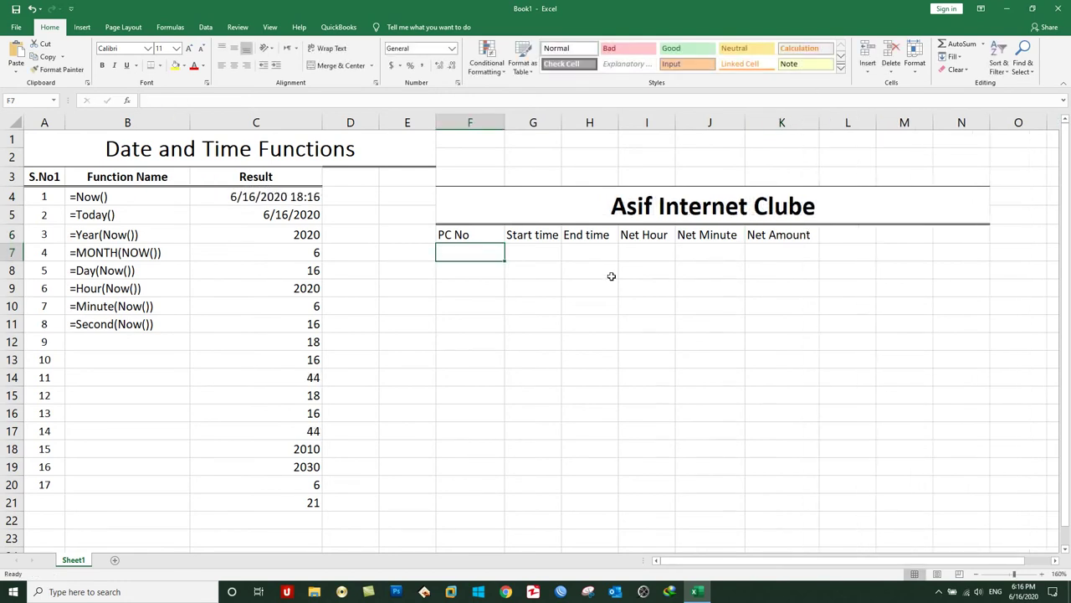
Step: Move the headings to H6, delete the empty column F, and widen the Net Minute and Net Amount columns
left_click(471, 235)
left_click_drag(470, 235, 777, 240)
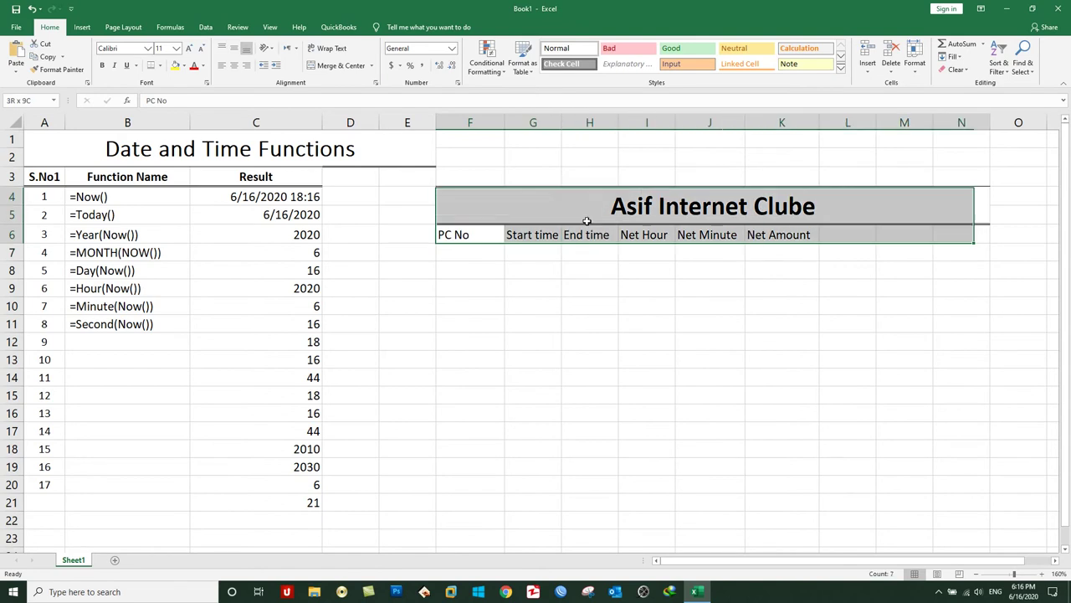
key("ctrl+c")
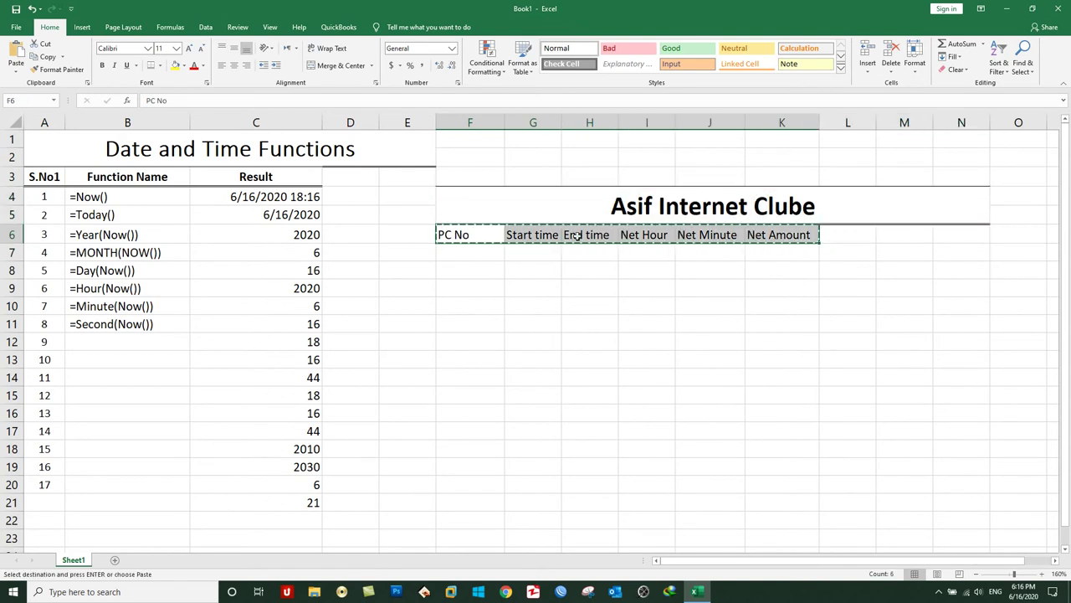
left_click(576, 237)
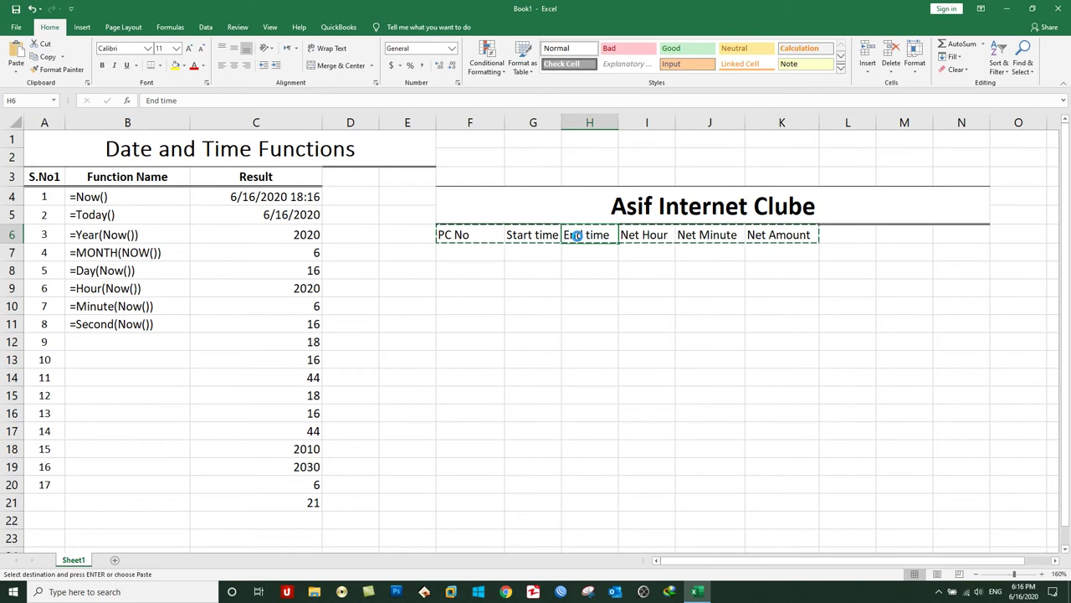
key("Return")
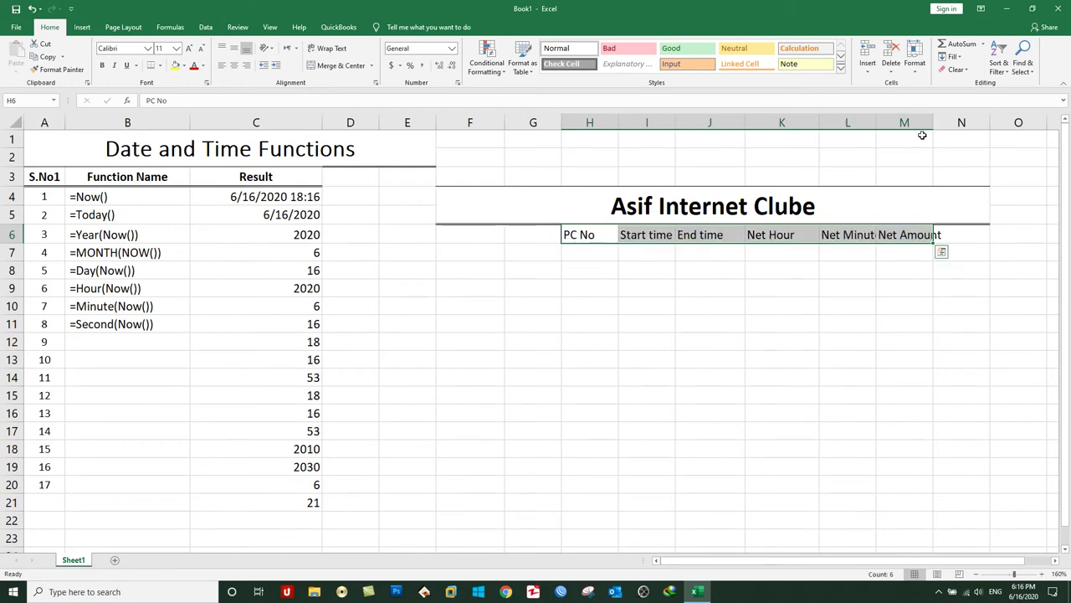
double_click(934, 124)
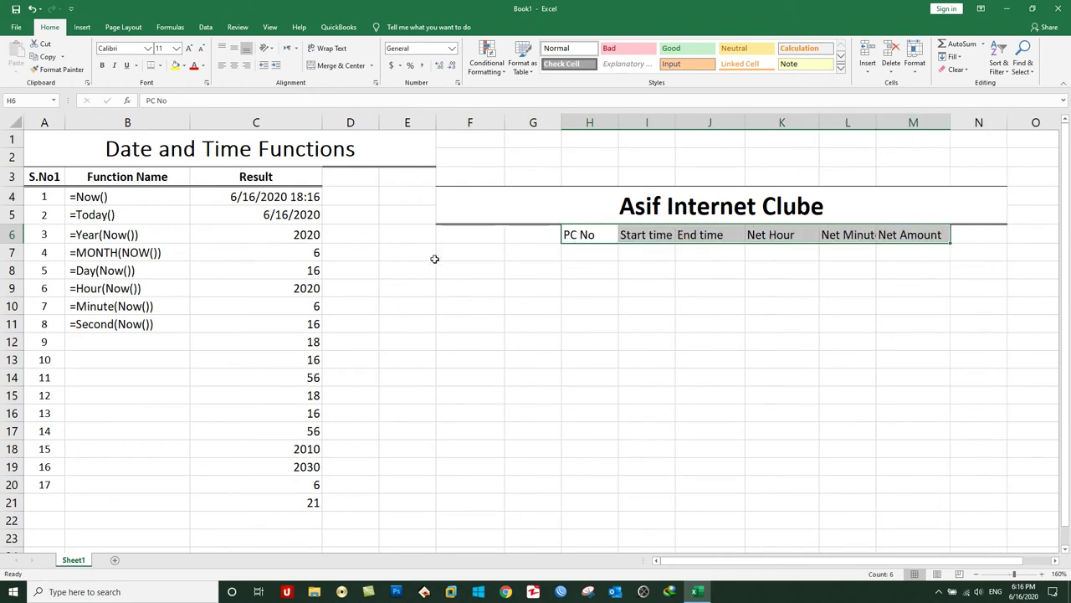
left_click(466, 126)
right_click(464, 189)
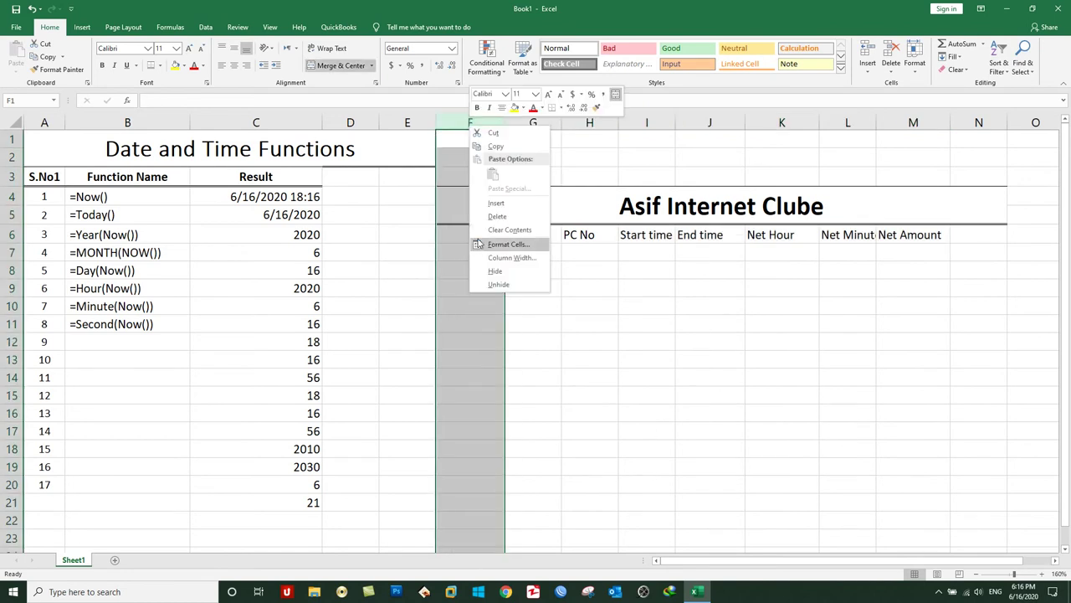
left_click(494, 218)
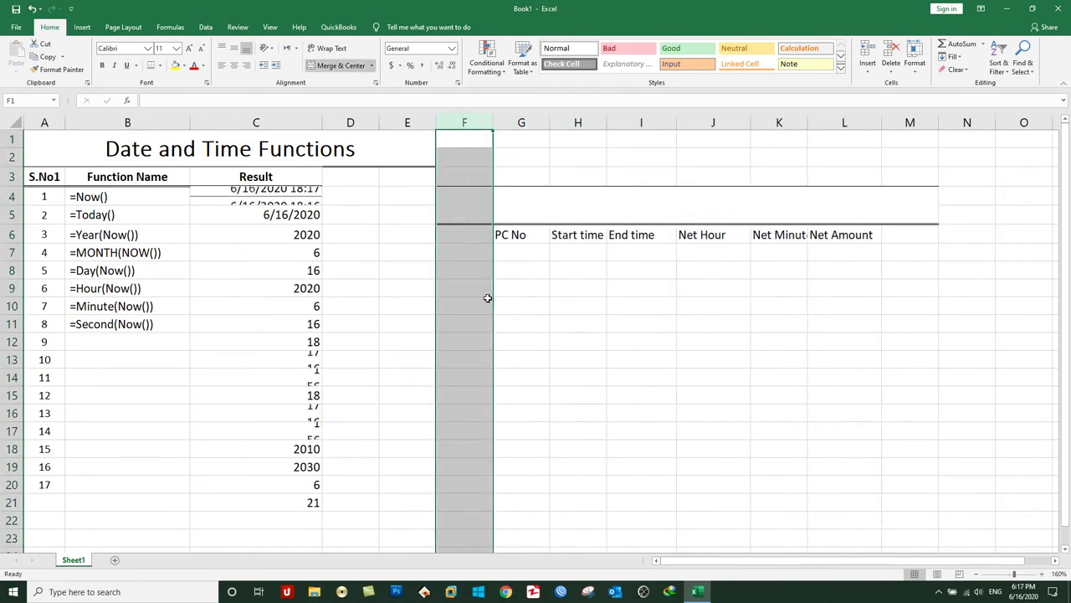
left_click(578, 288)
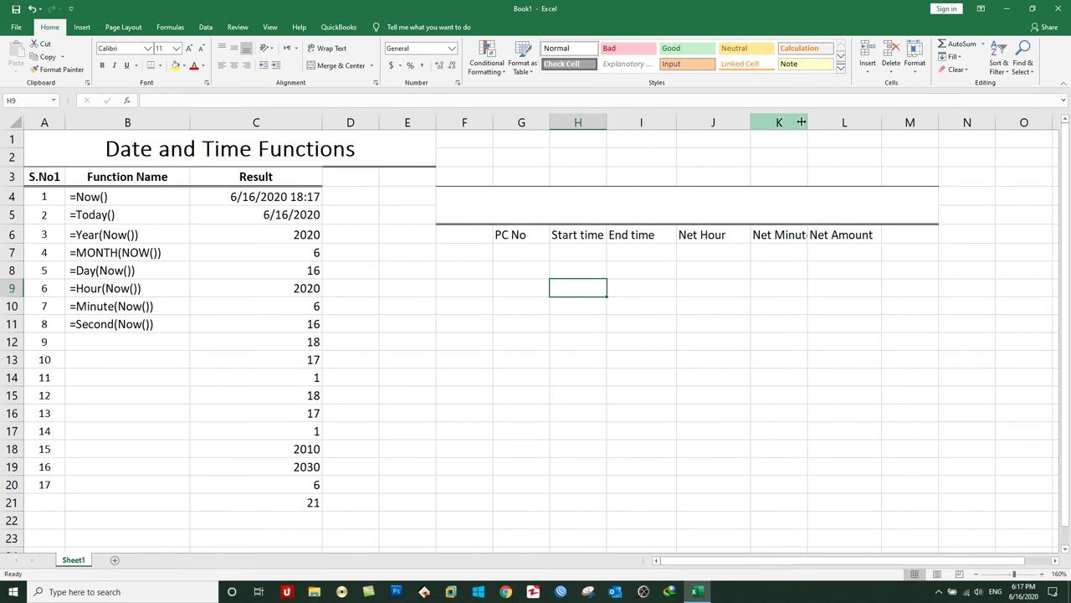
left_click_drag(807, 122, 820, 122)
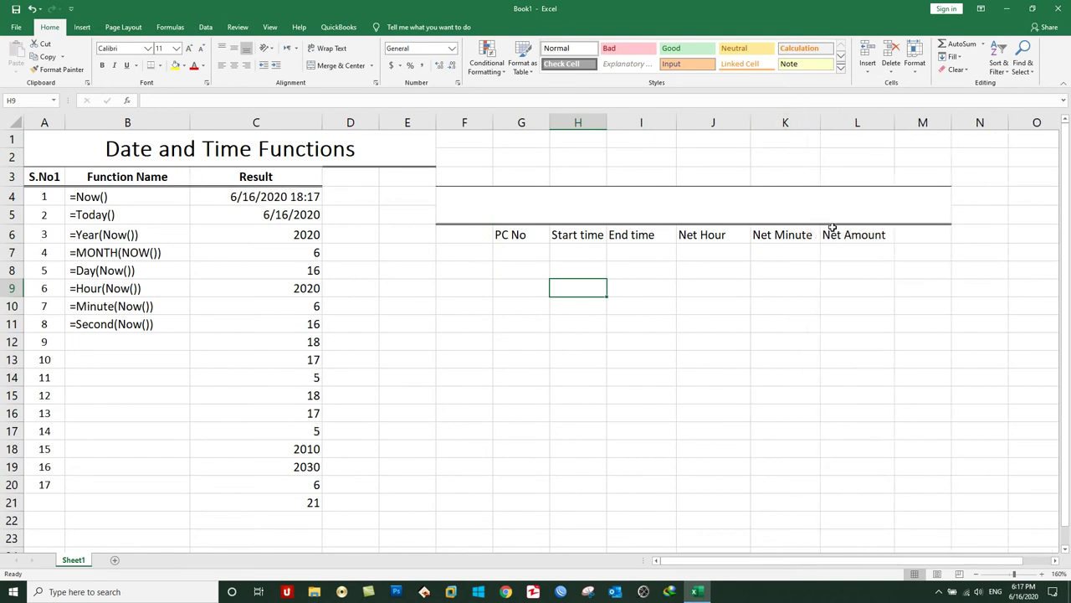
Step: Make the header row bold Calibri Light and autofit the Start time column
left_click_drag(849, 234, 517, 237)
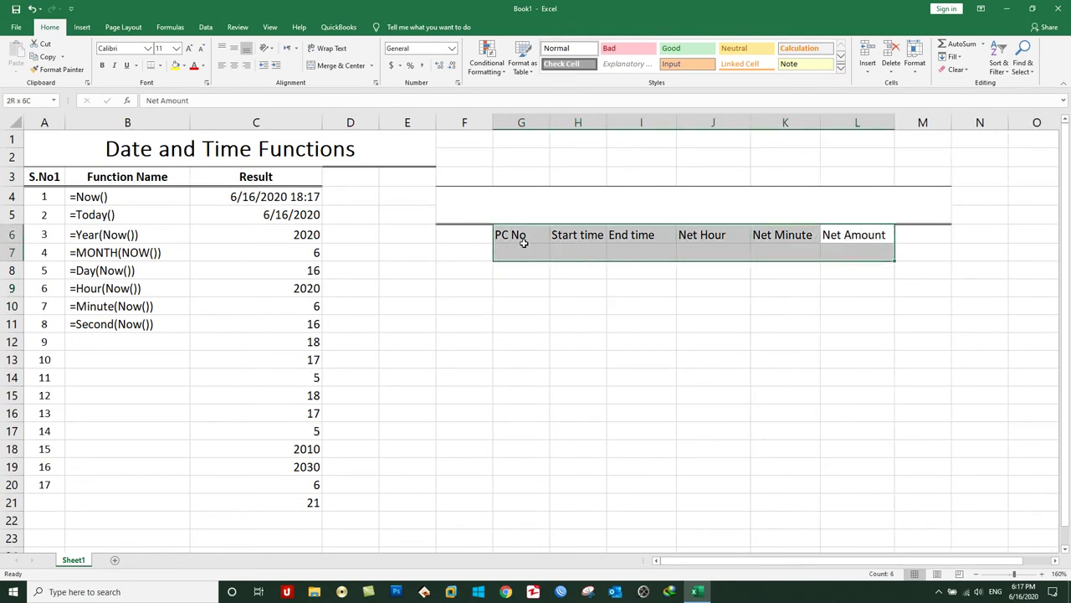
left_click(102, 65)
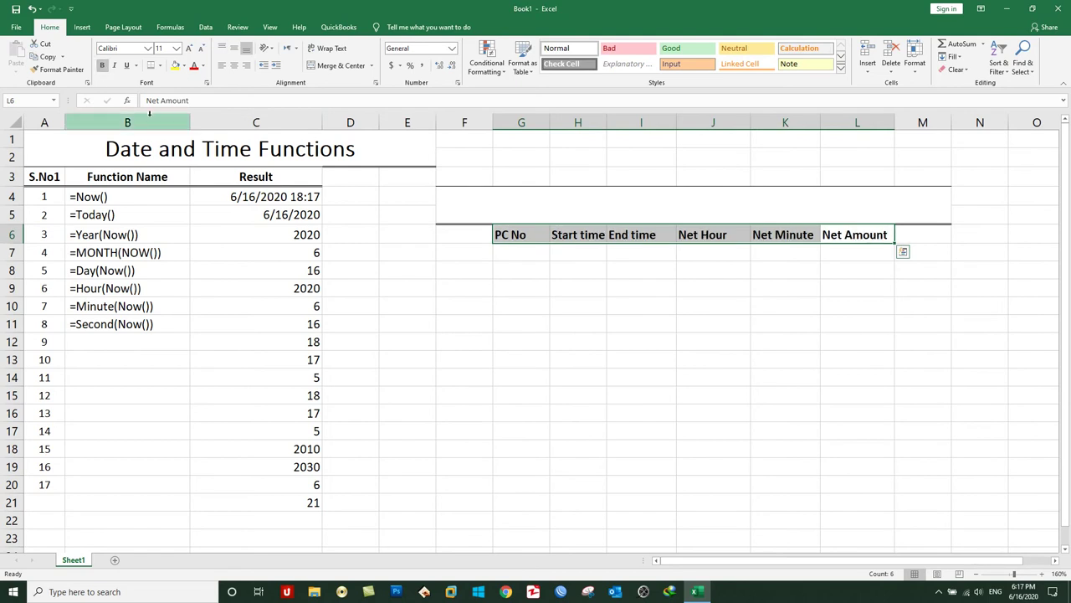
left_click(147, 48)
left_click(126, 76)
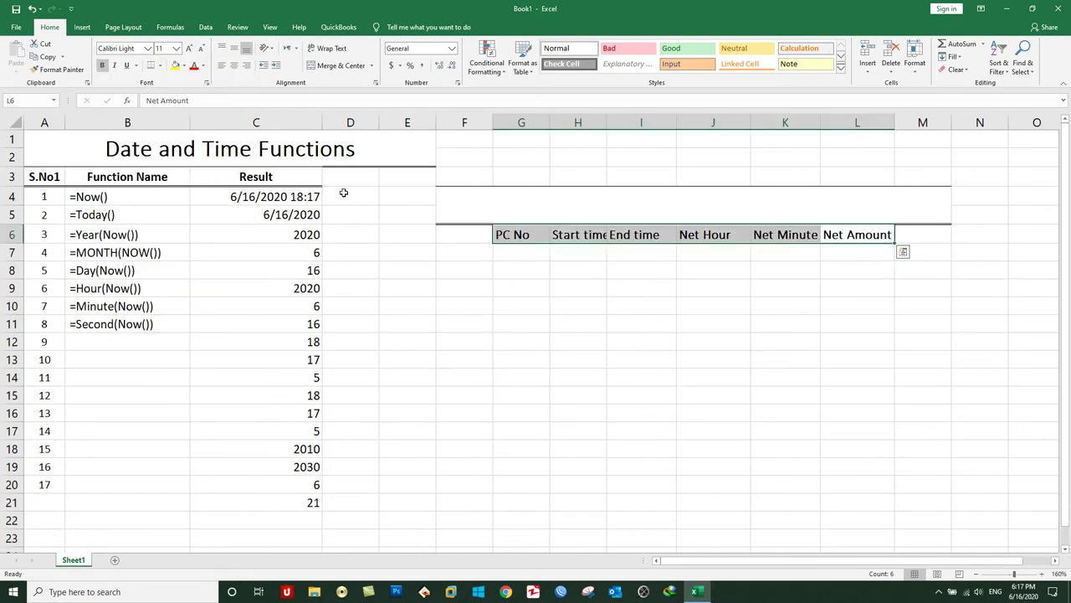
double_click(607, 122)
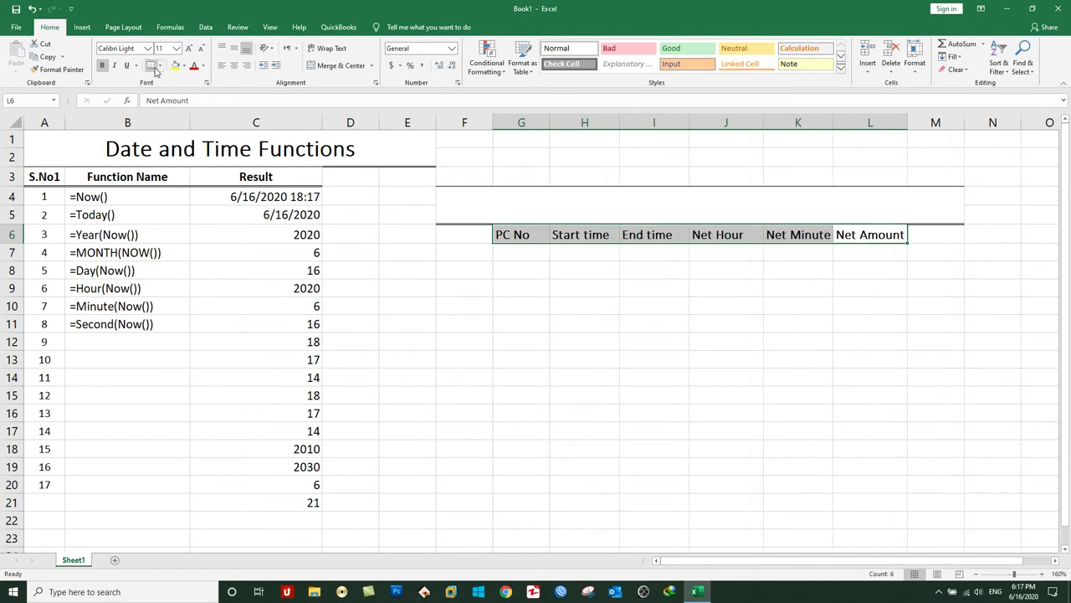
left_click(688, 310)
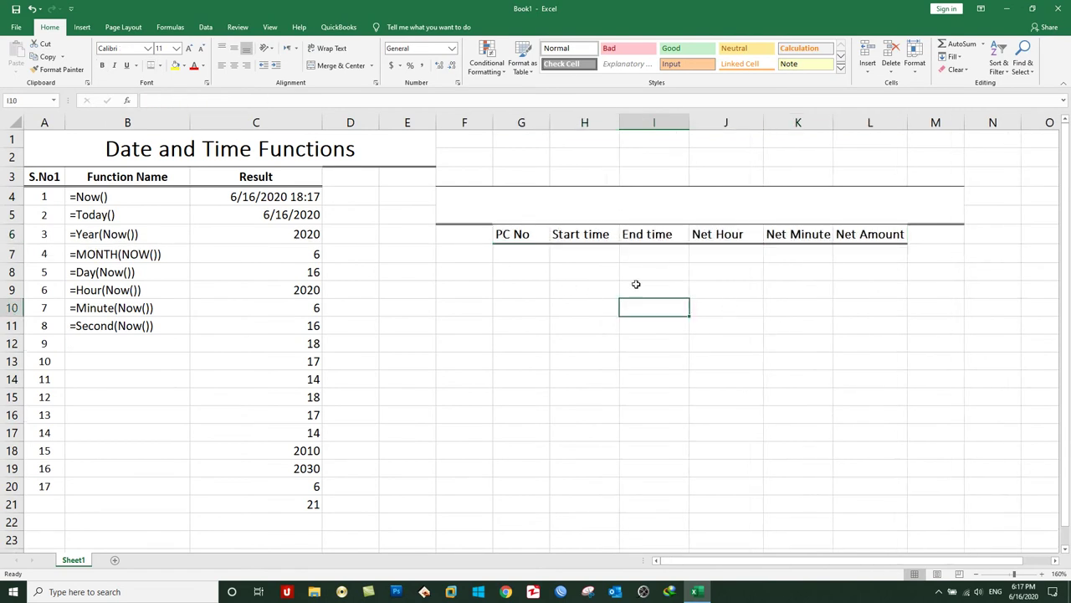
Step: Fill G7:G11 with PC numbers 1, 2, 3, 4 and 5
left_click(533, 256)
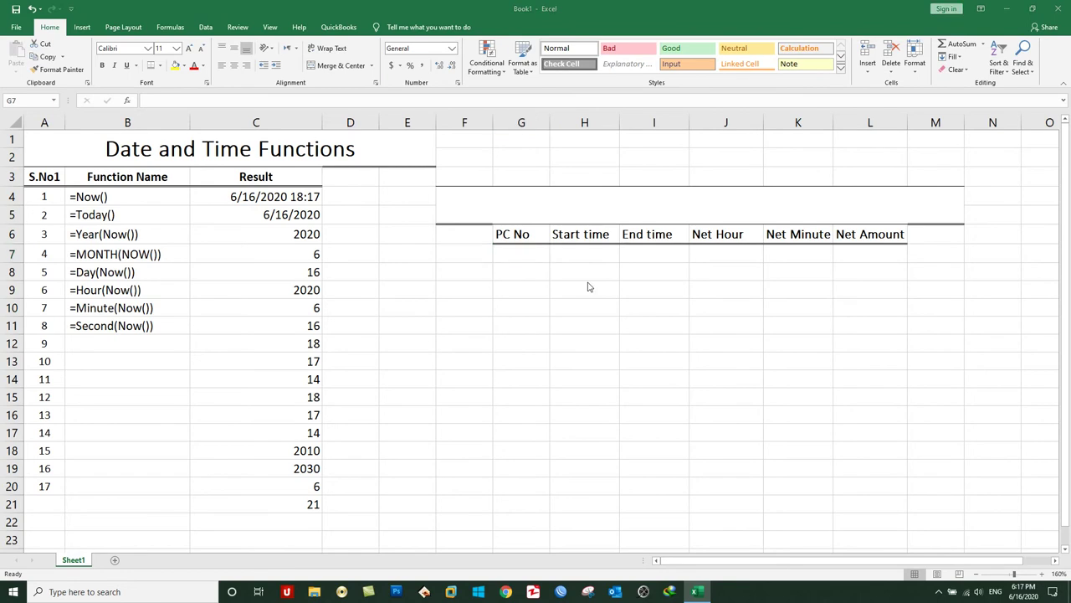
left_click(500, 259)
type("1 2 3 4 5")
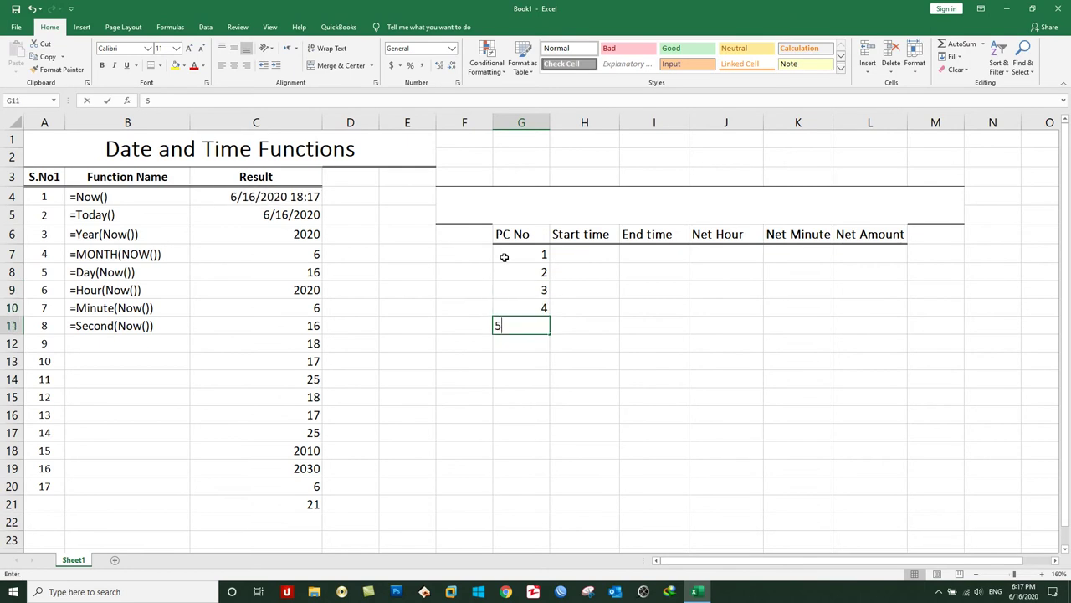
key("Tab")
key("Up")
key("Up")
key("Up")
key("Up")
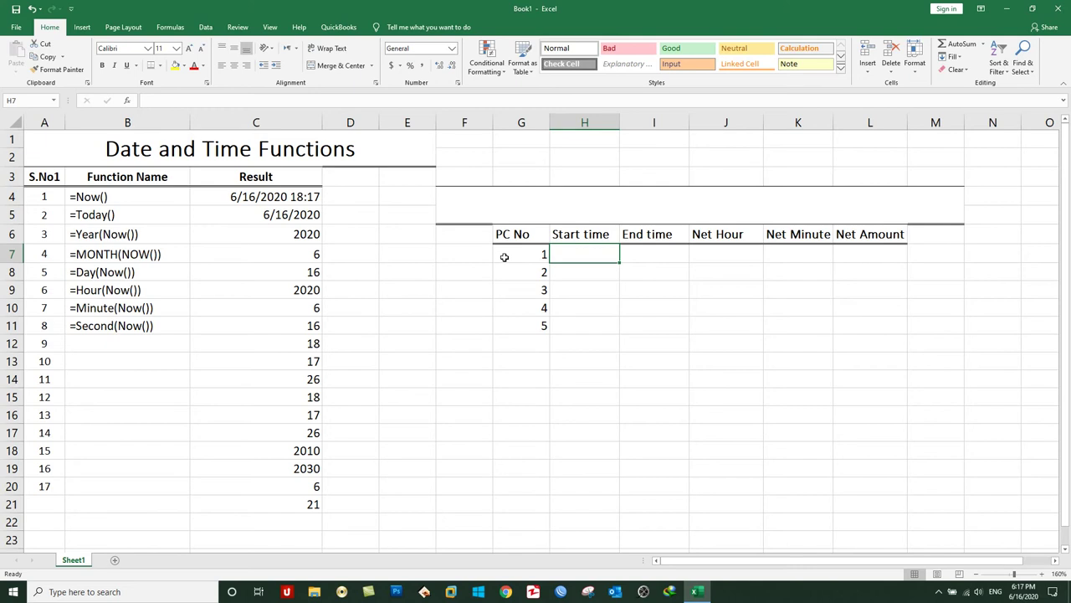
Step: Give PC 1 a 2:20 start time in H7 and a 4:30 end time in I7, replacing 3:30
type("2:20")
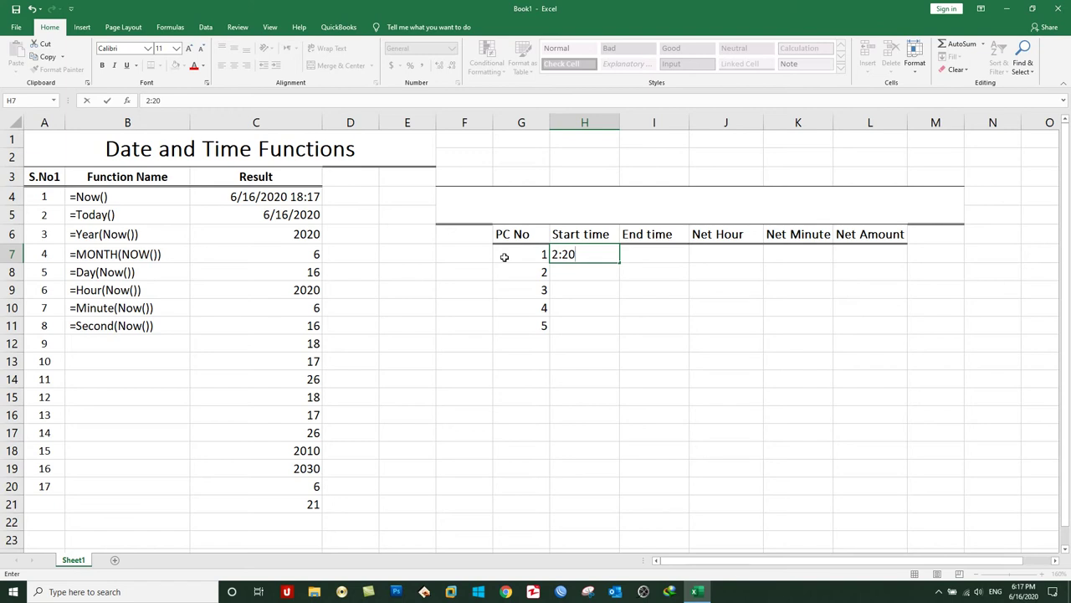
key("Return")
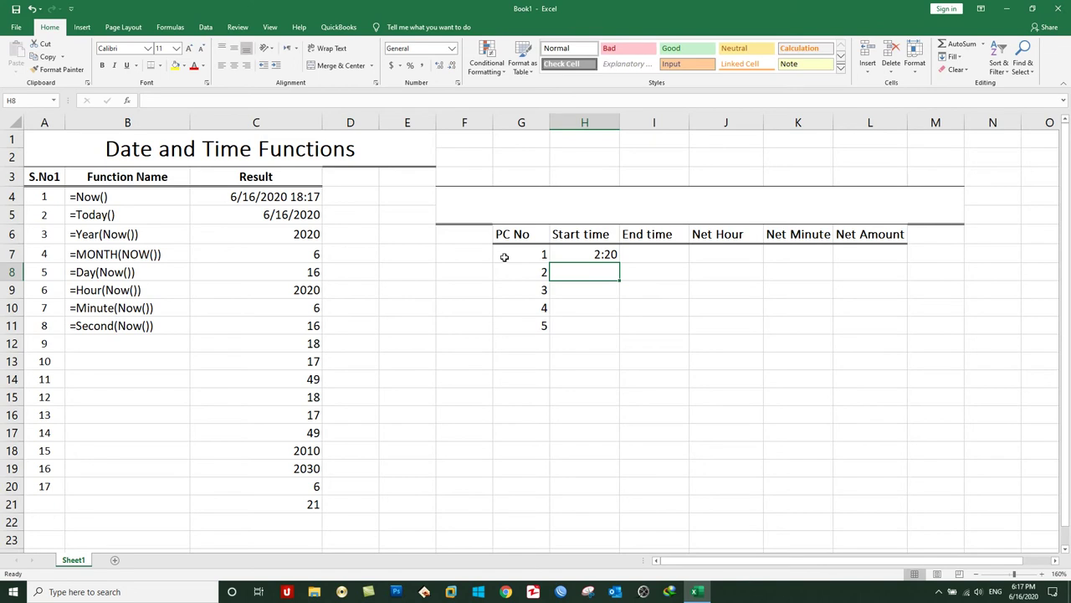
left_click(671, 253)
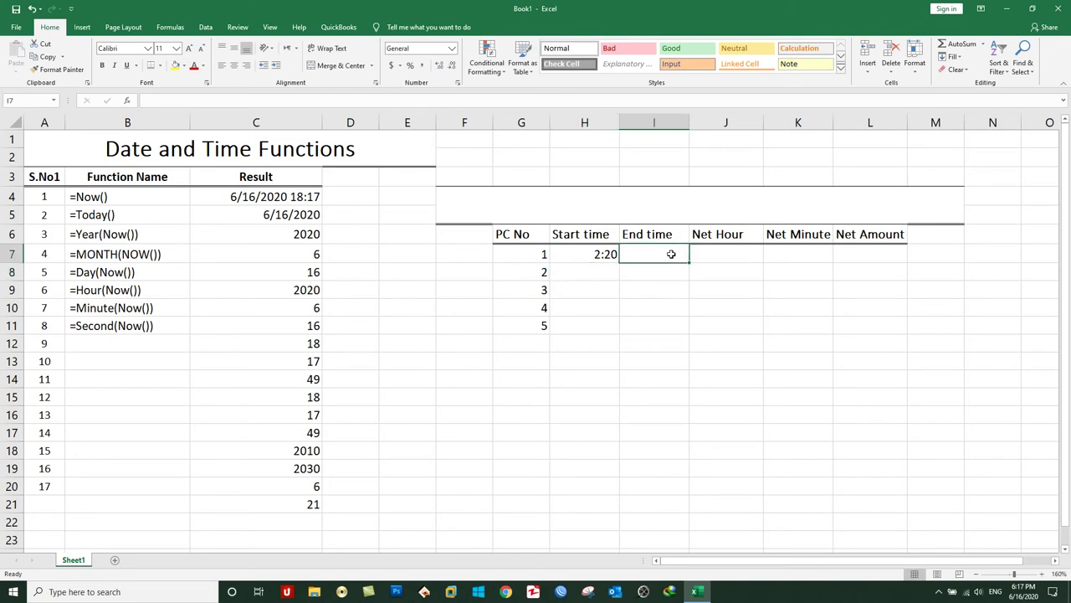
type("3:")
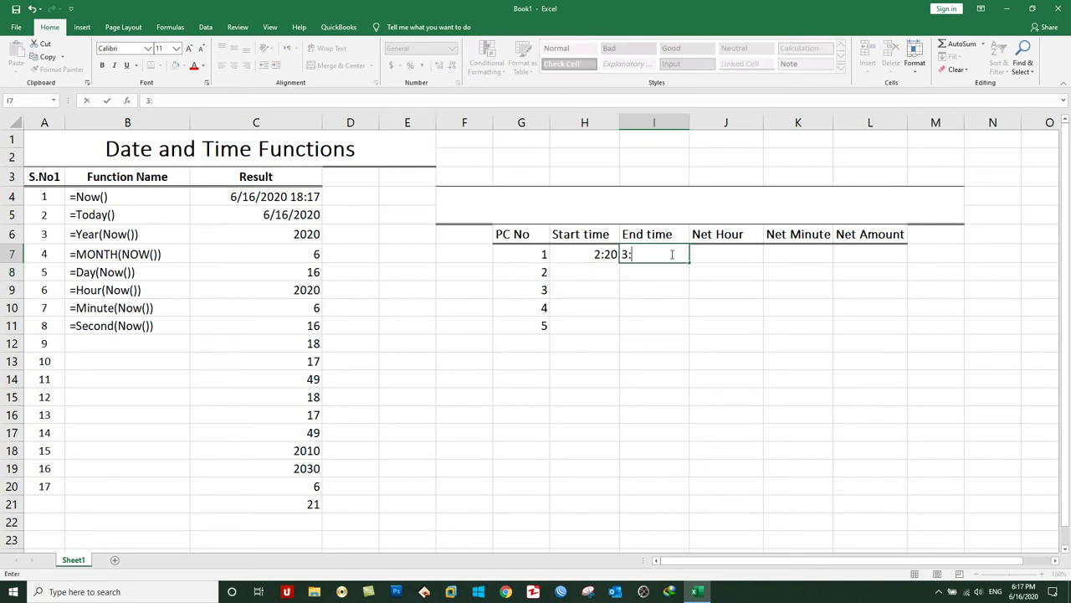
type("30")
key("Return")
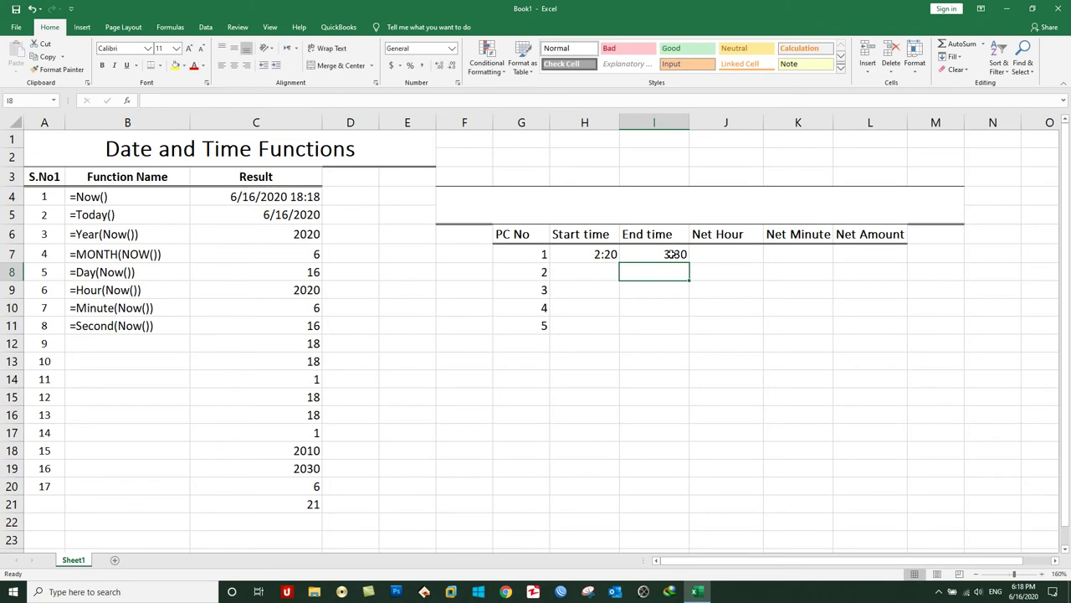
double_click(670, 254)
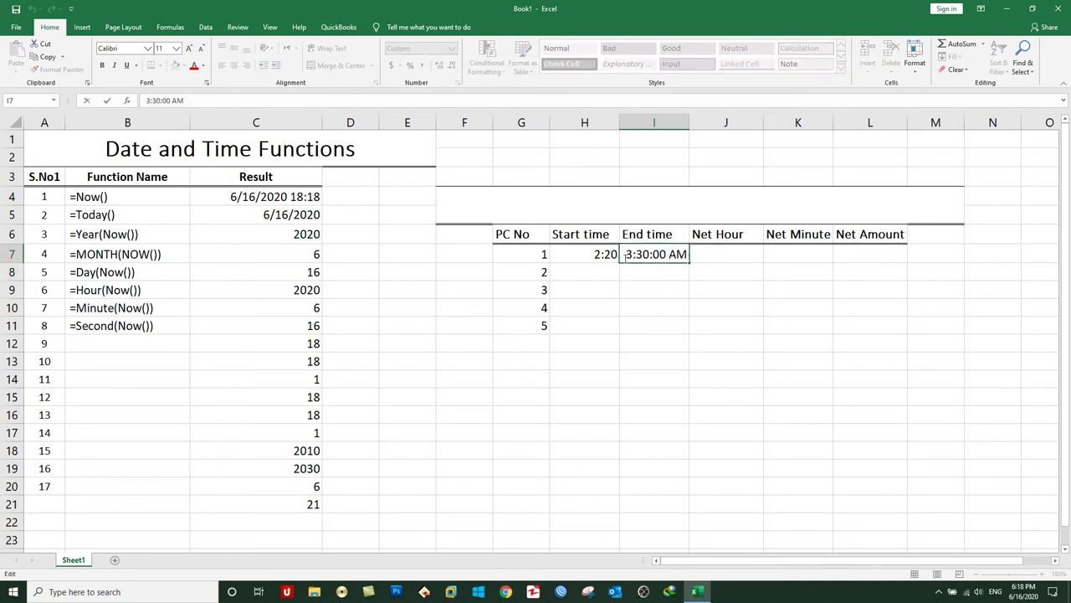
key("Escape")
type("4:30")
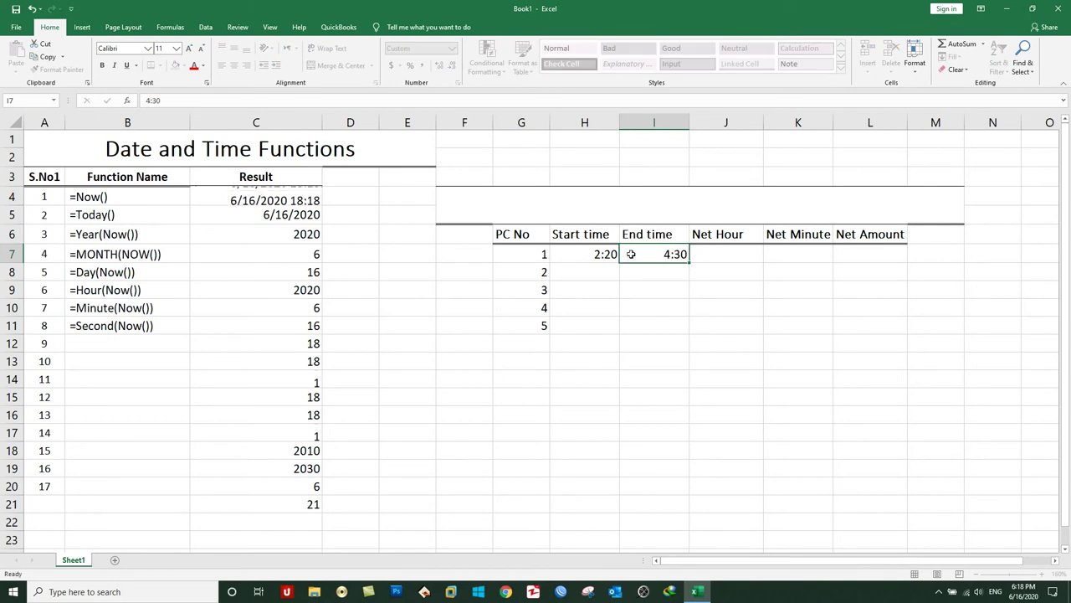
key("Return")
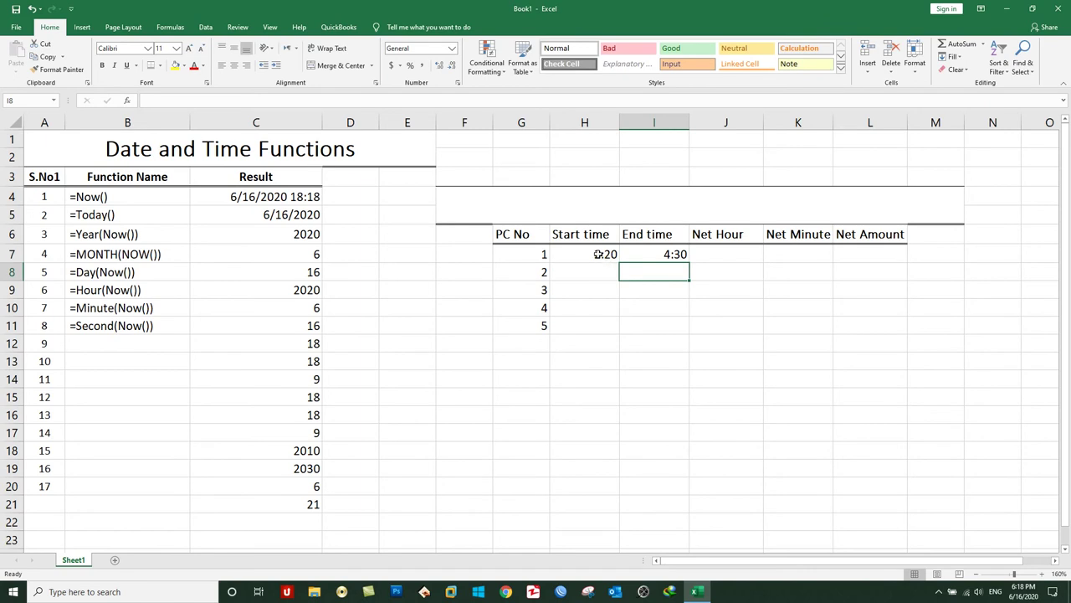
left_click(598, 253)
left_click(636, 254)
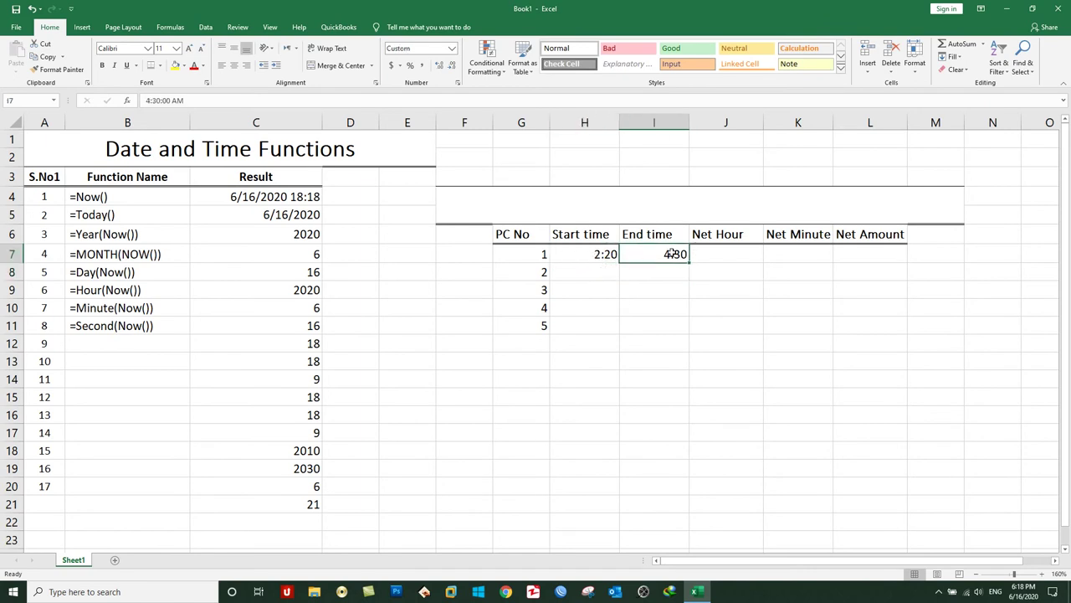
left_click(705, 253)
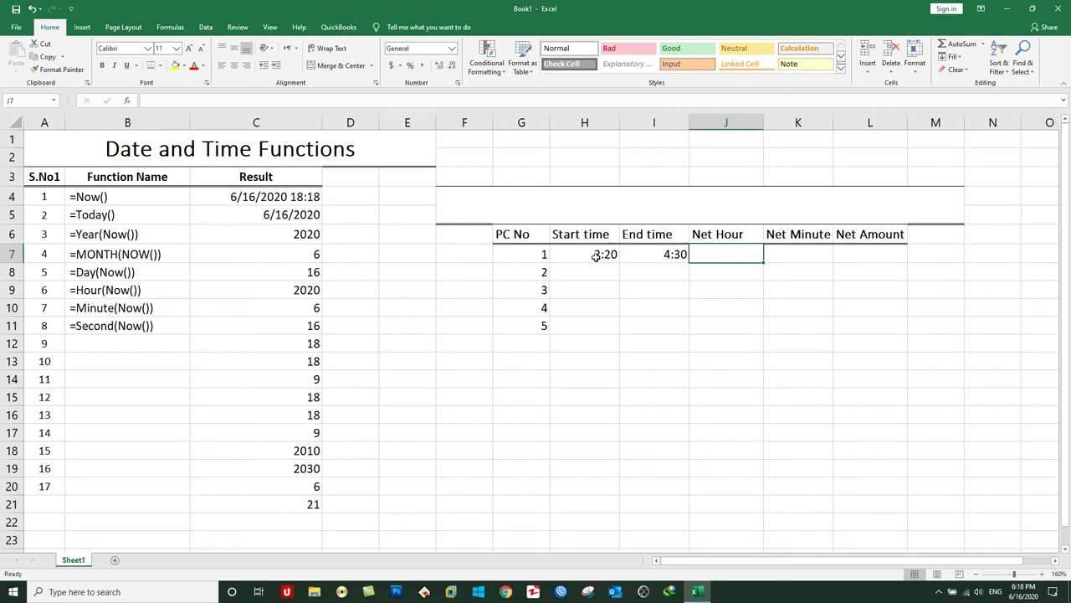
left_click(779, 253)
left_click(852, 249)
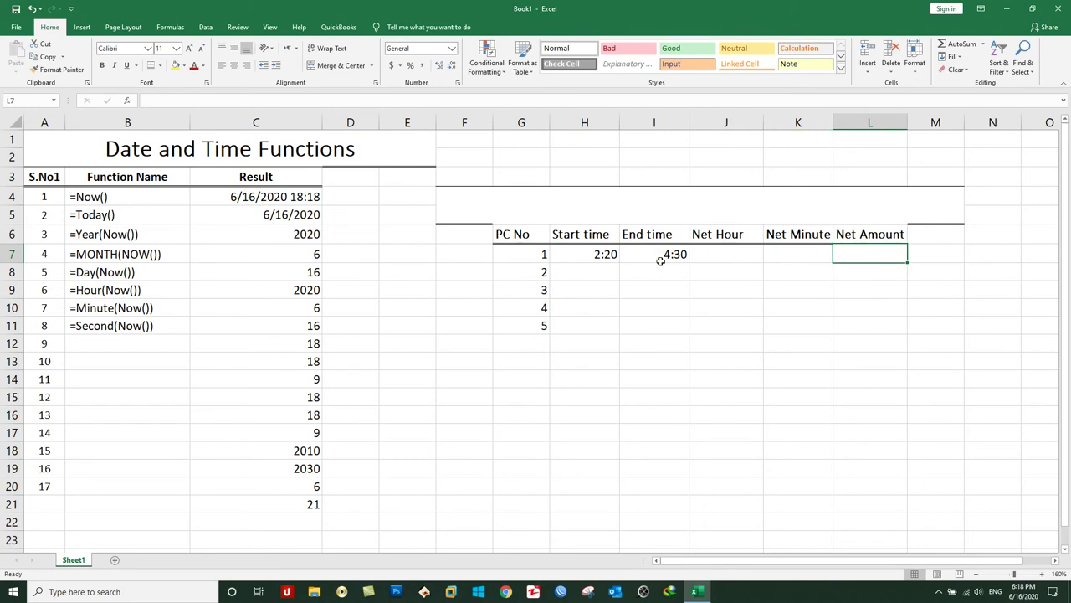
left_click(708, 255)
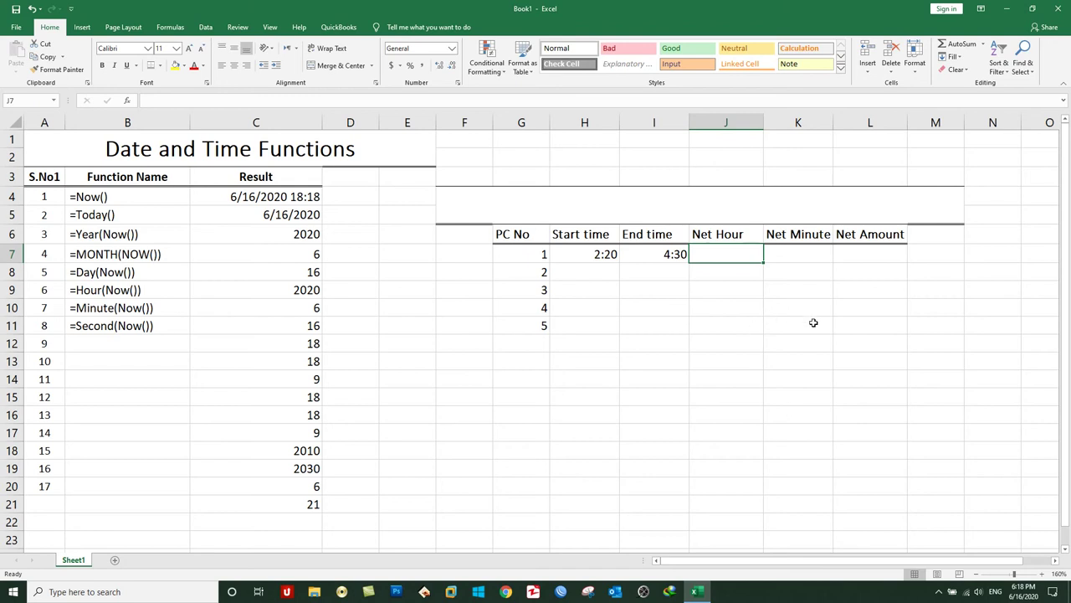
Step: Enter =HOUR(I7-H7) in J7 so PC 1's Net Hour shows 2
type("=hour")
key("Tab")
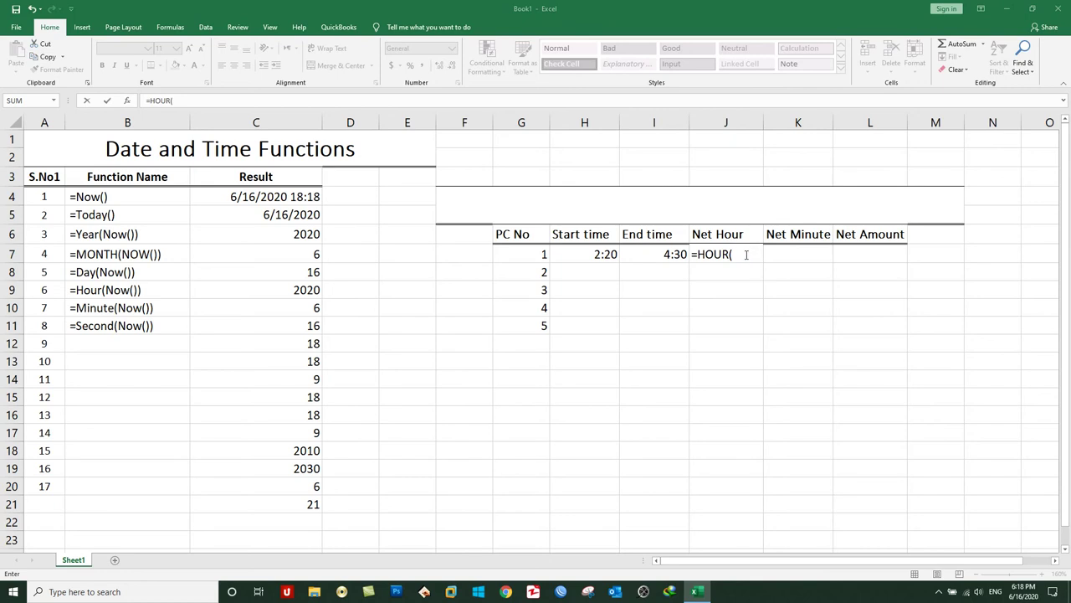
left_click(746, 254)
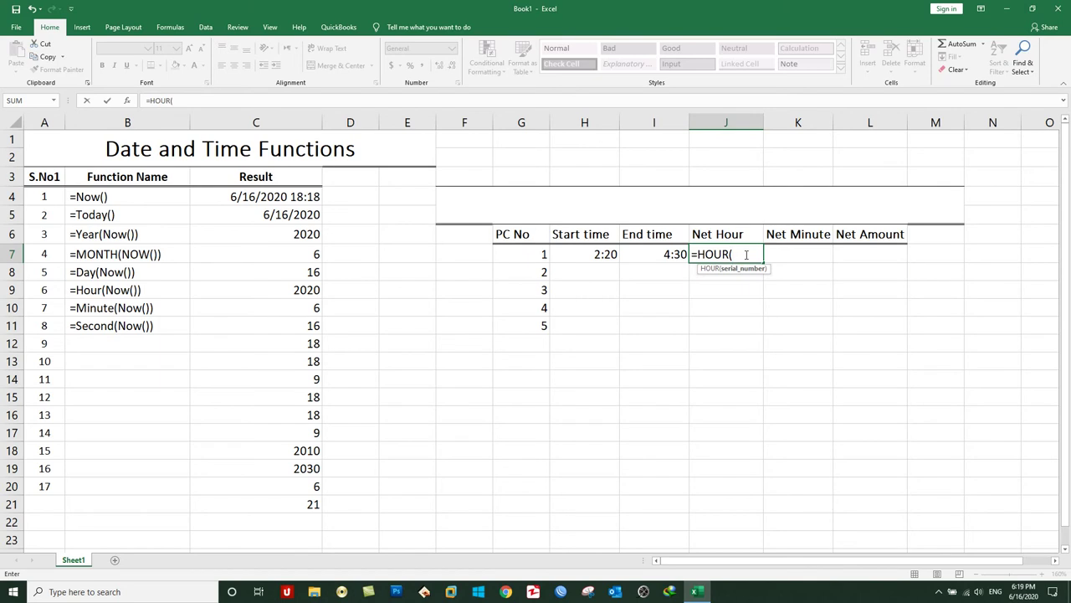
left_click(659, 254)
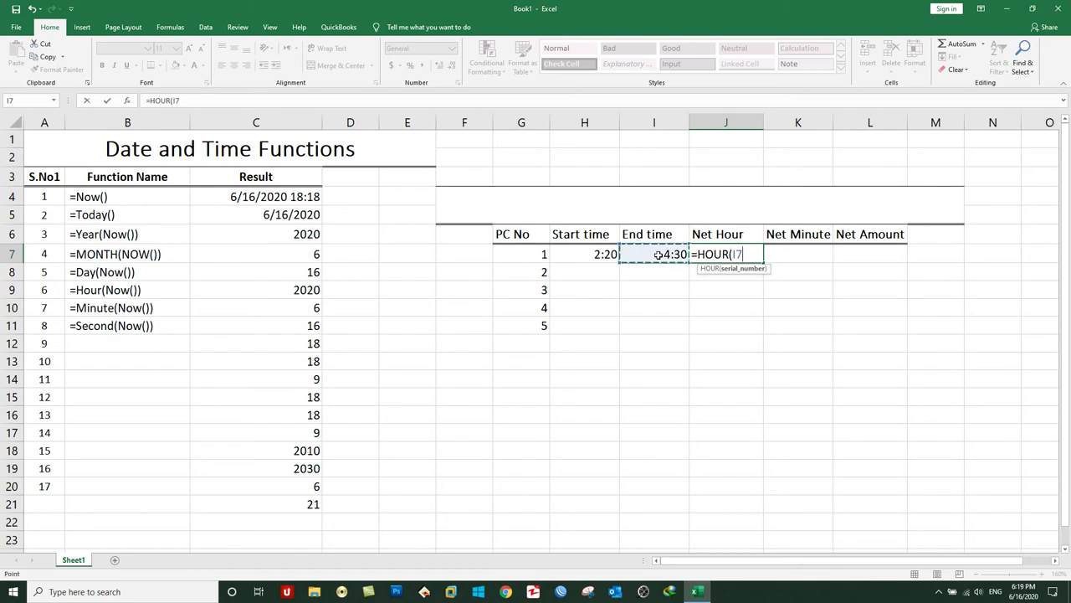
type("-")
left_click(593, 257)
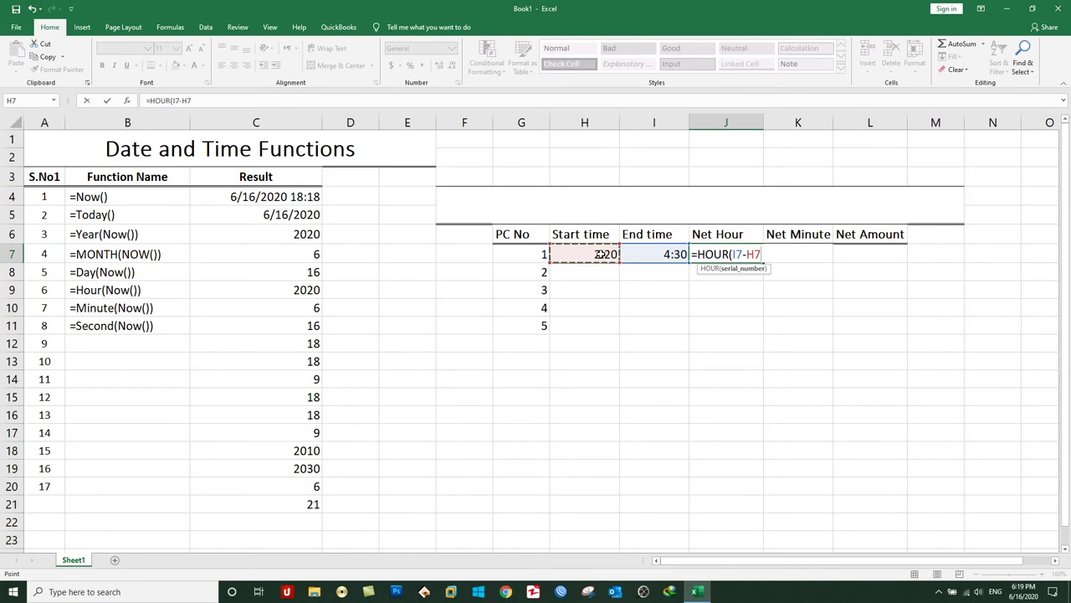
type(")")
key("Return")
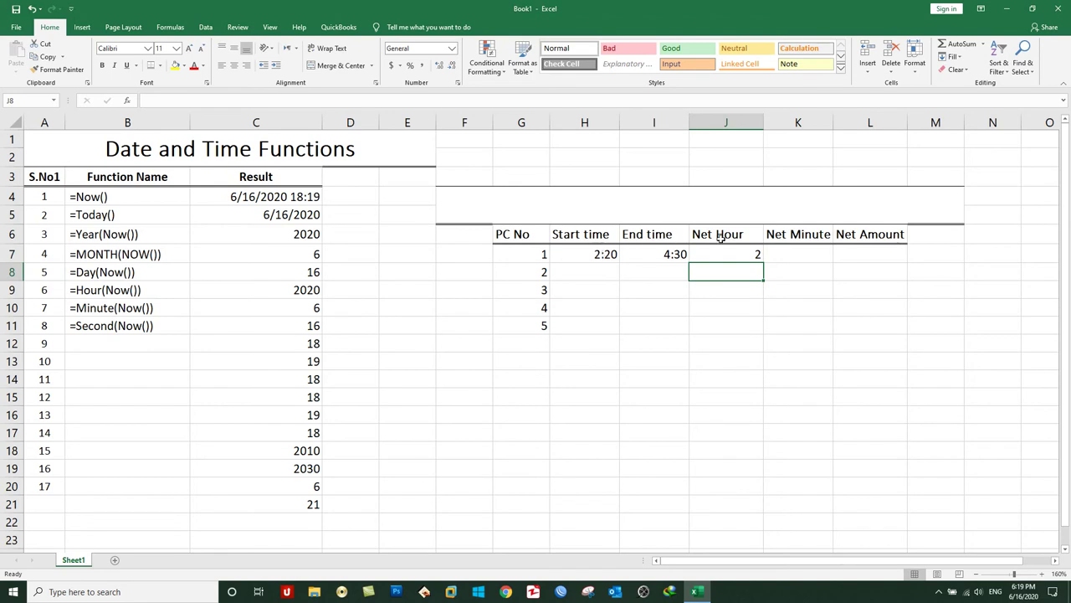
Step: Enter =MINUTE(I7-H7) in K7, giving PC 1 a Net Minute of 10
left_click(787, 252)
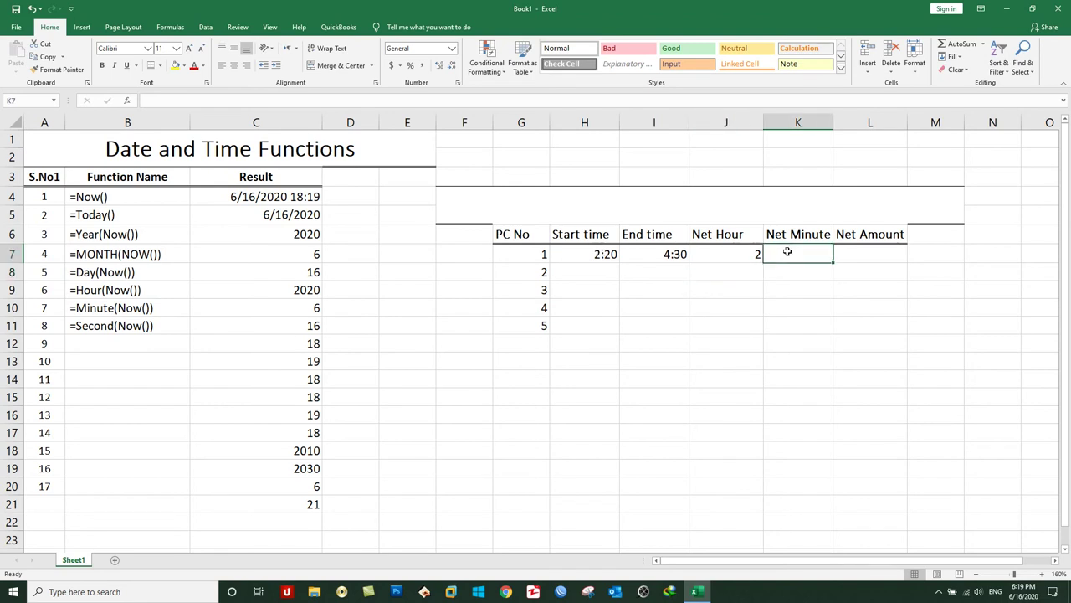
type("=mi")
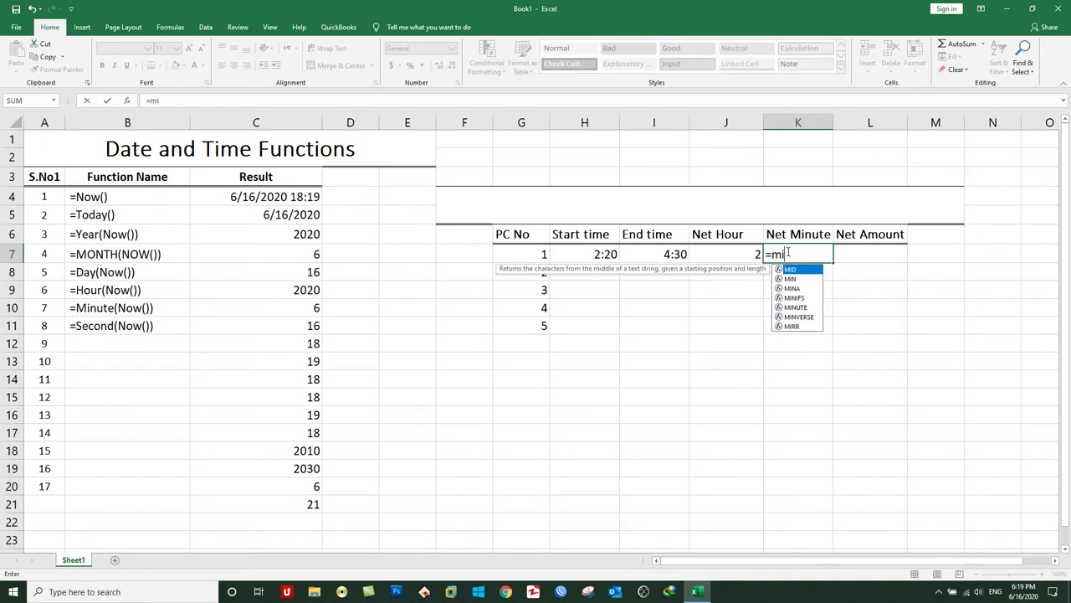
type("nute")
key("Tab")
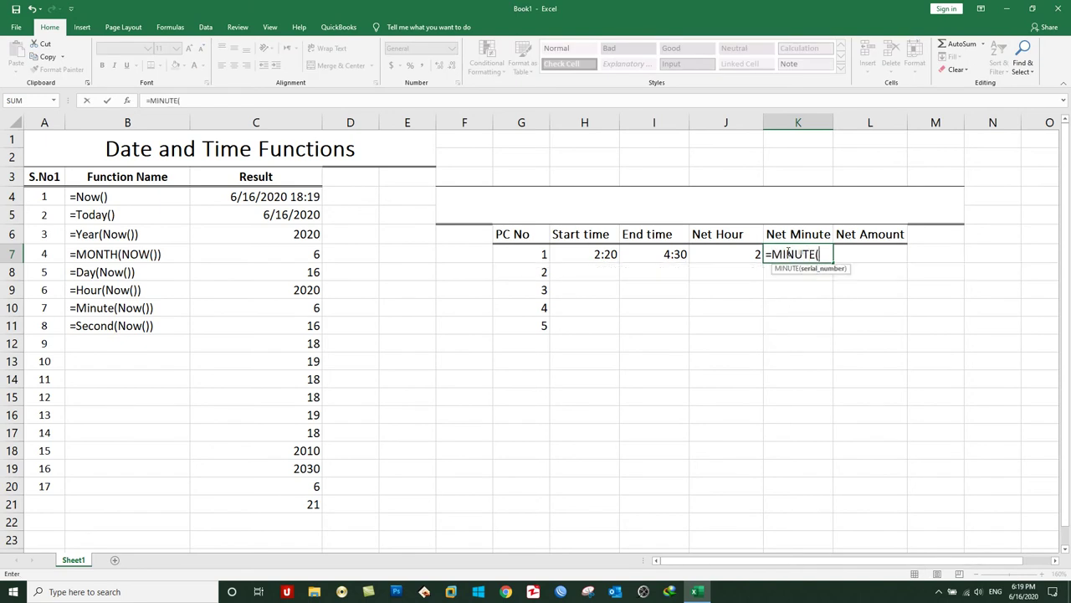
left_click(665, 253)
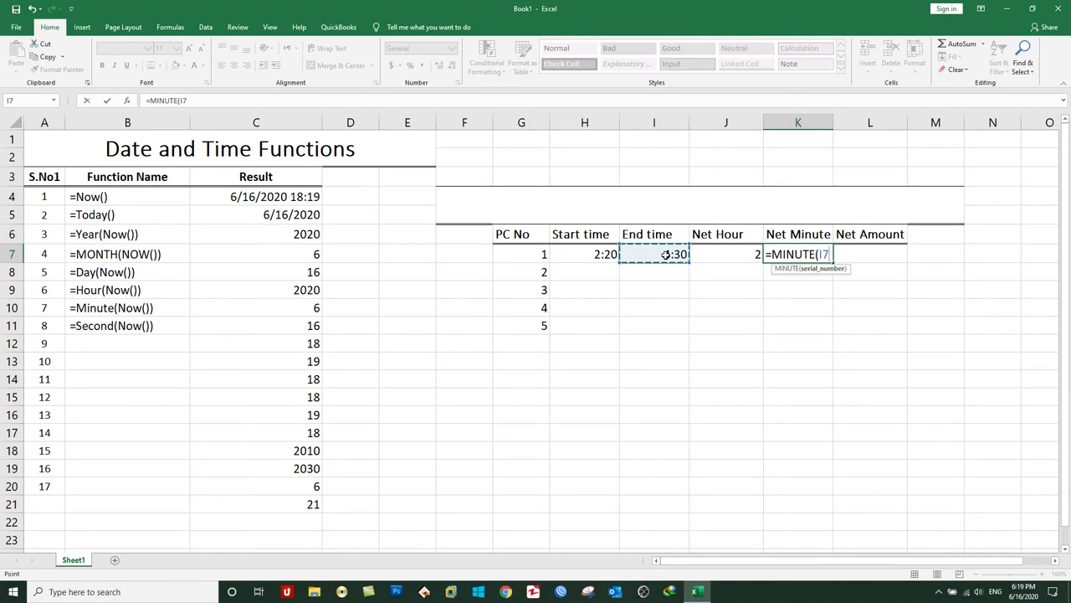
type("-")
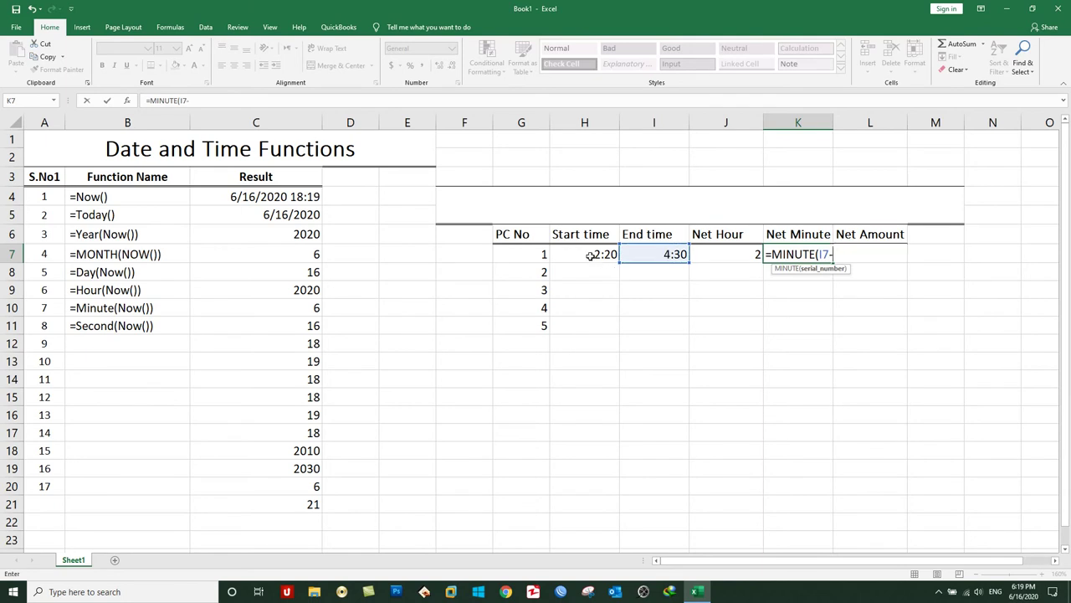
left_click(590, 256)
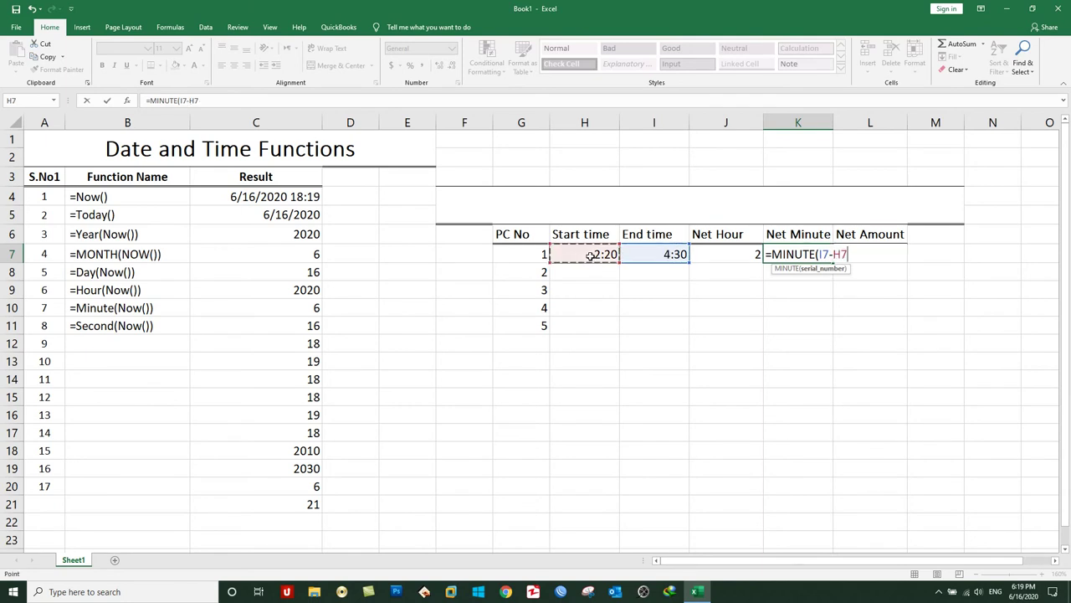
type(")")
key("Return")
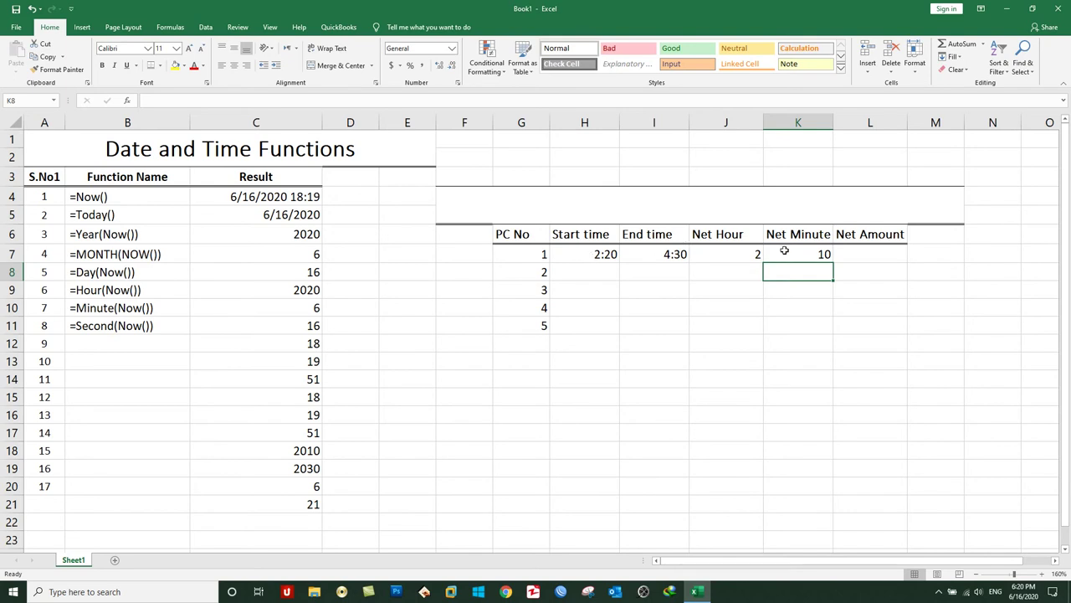
Step: Label K15 'Per Hour' and enter the hourly rate 30 in L15
left_click(870, 257)
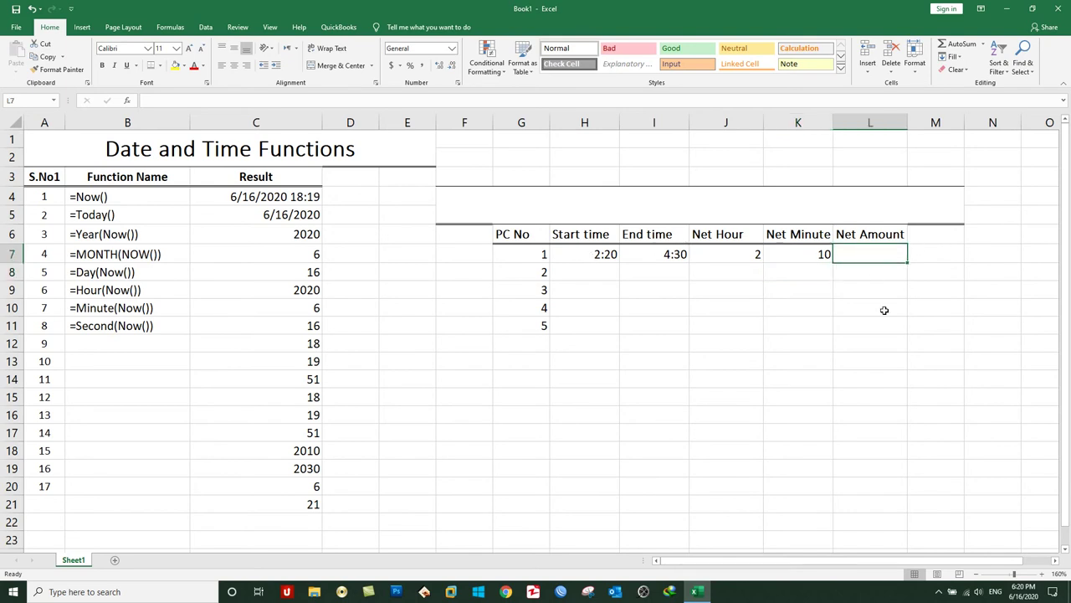
left_click(786, 398)
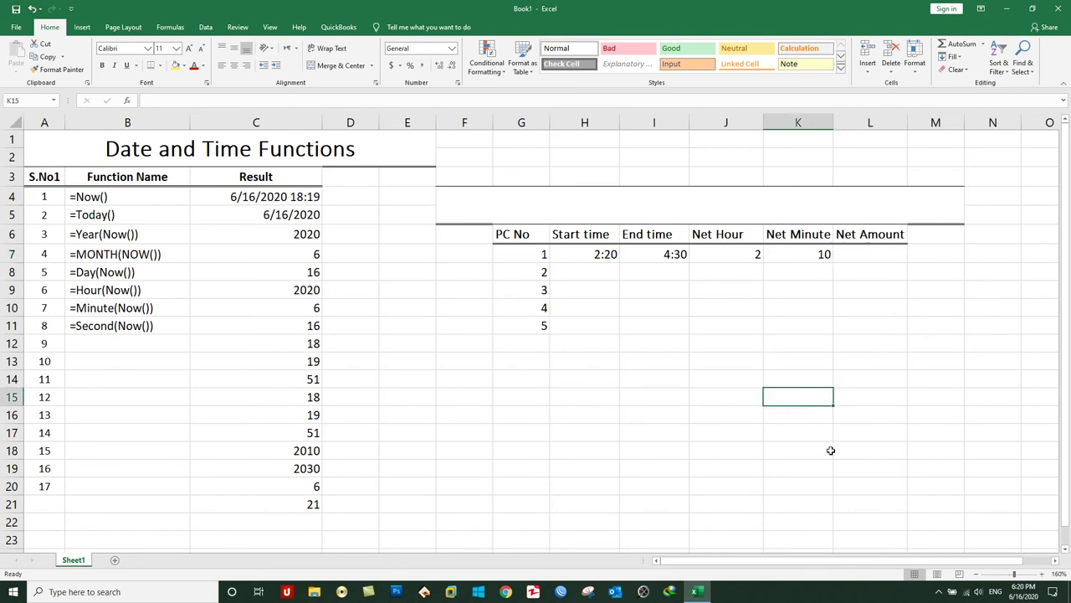
type("Per Houre")
key("BackSpace")
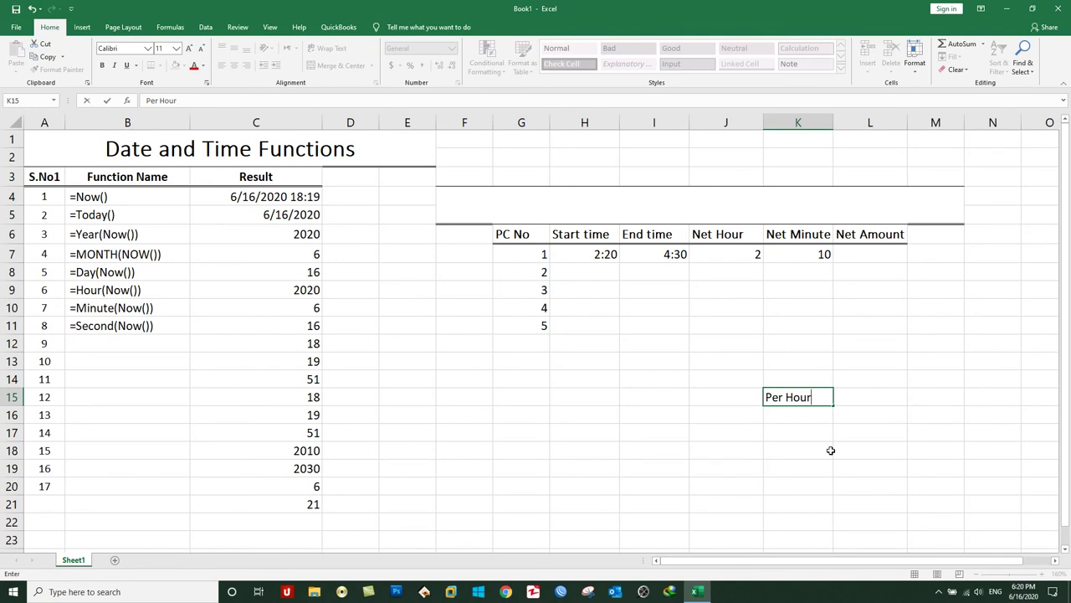
key("Tab")
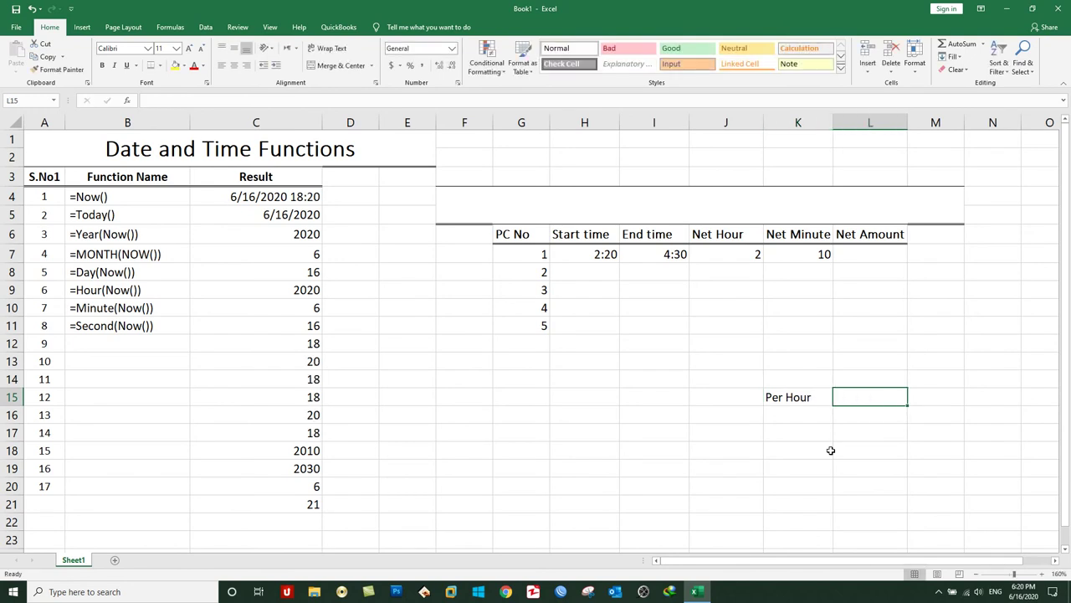
type("30")
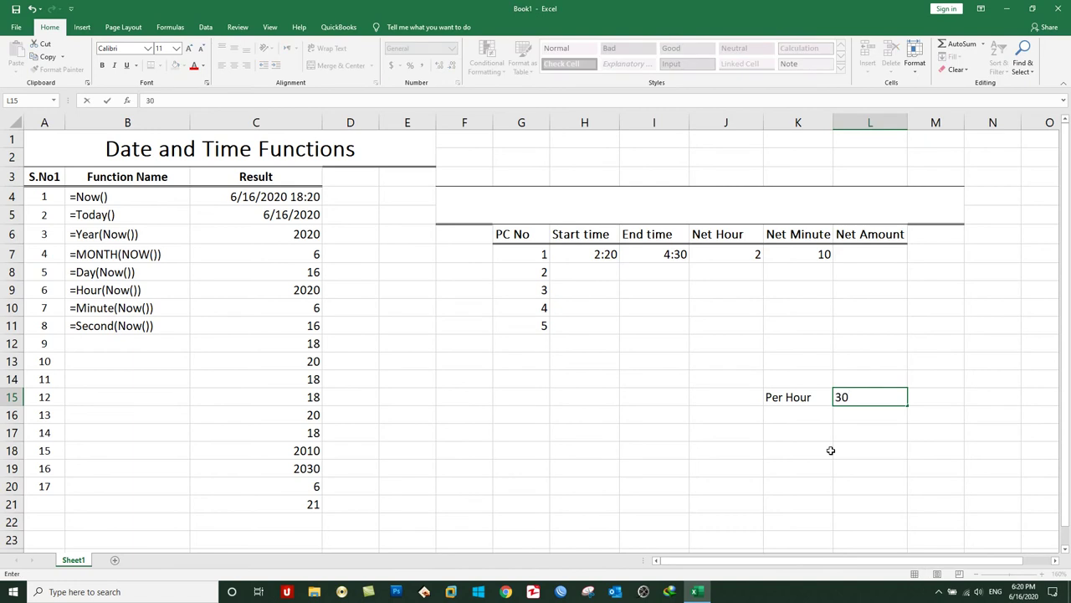
key("Return")
Step: Label K16 'Per Minute' and compute its rate in L16 as =L15/60, giving 0.5
key("Up")
key("Right")
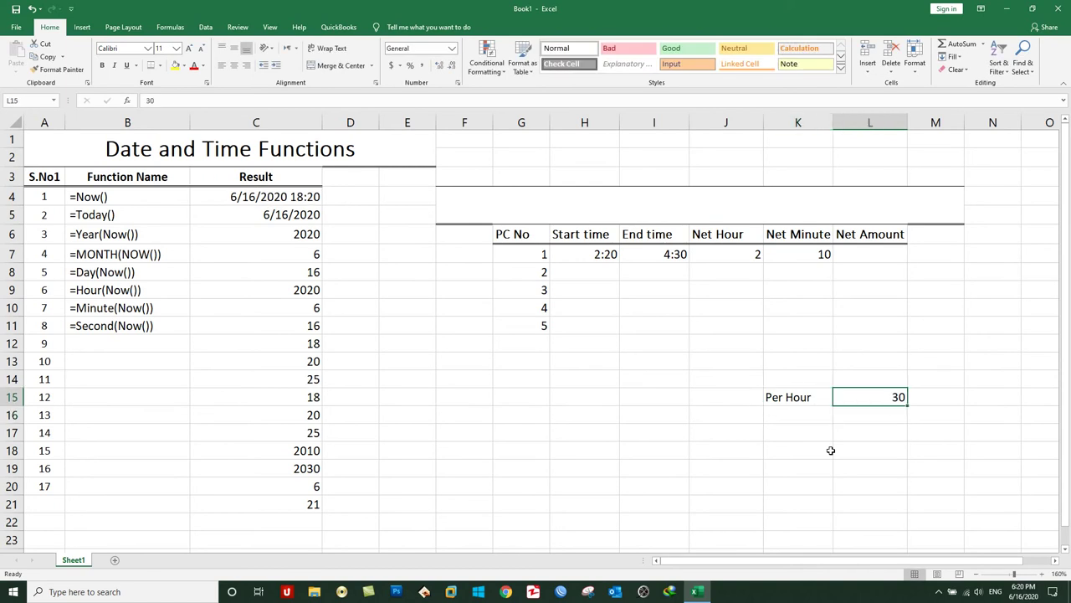
key("Down")
key("Left")
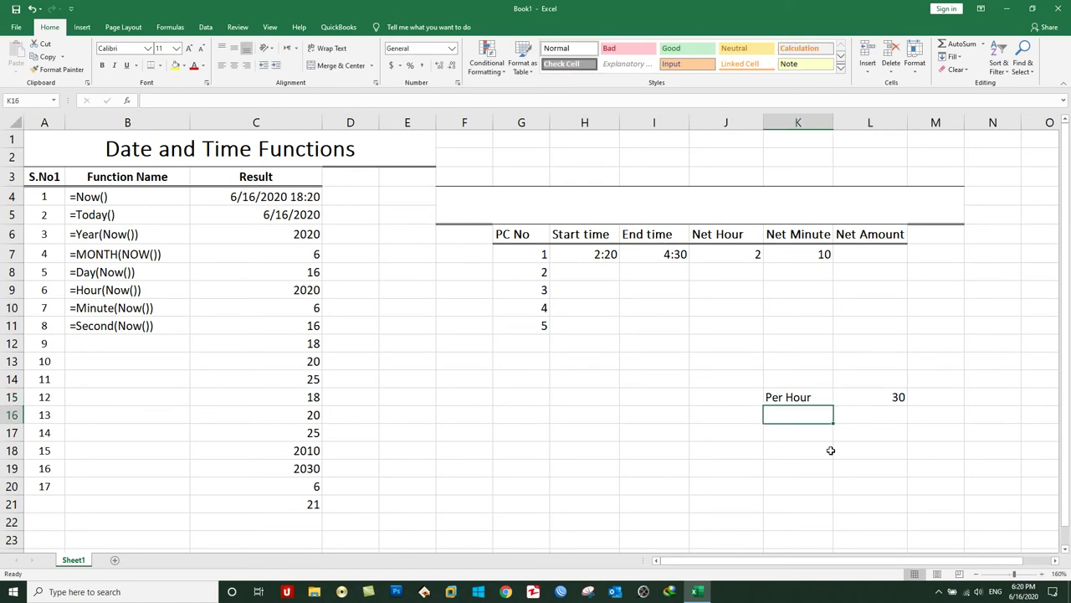
type("Per Minute")
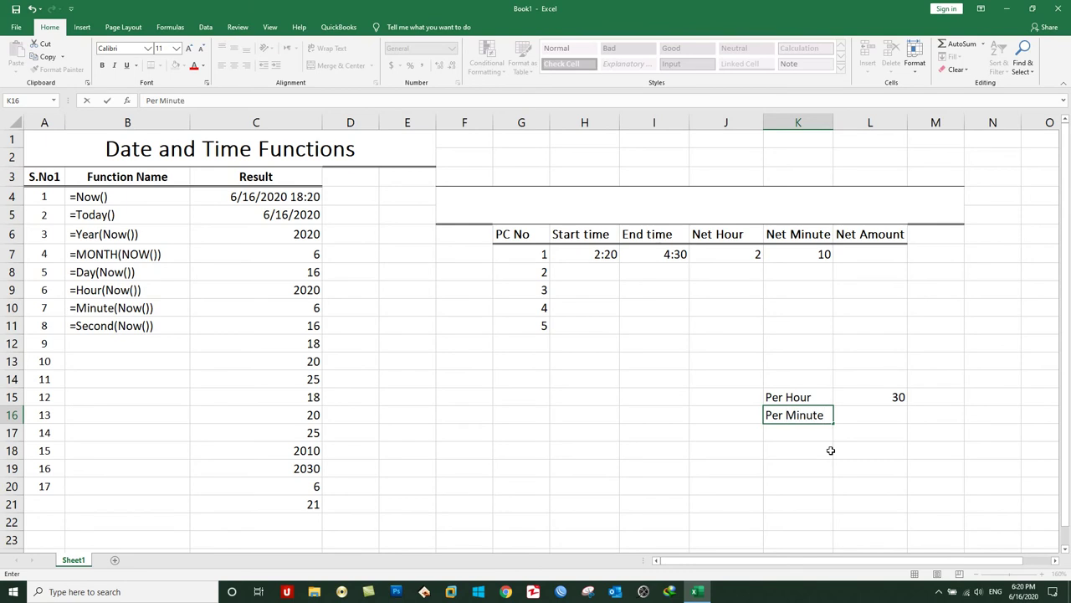
key("Tab")
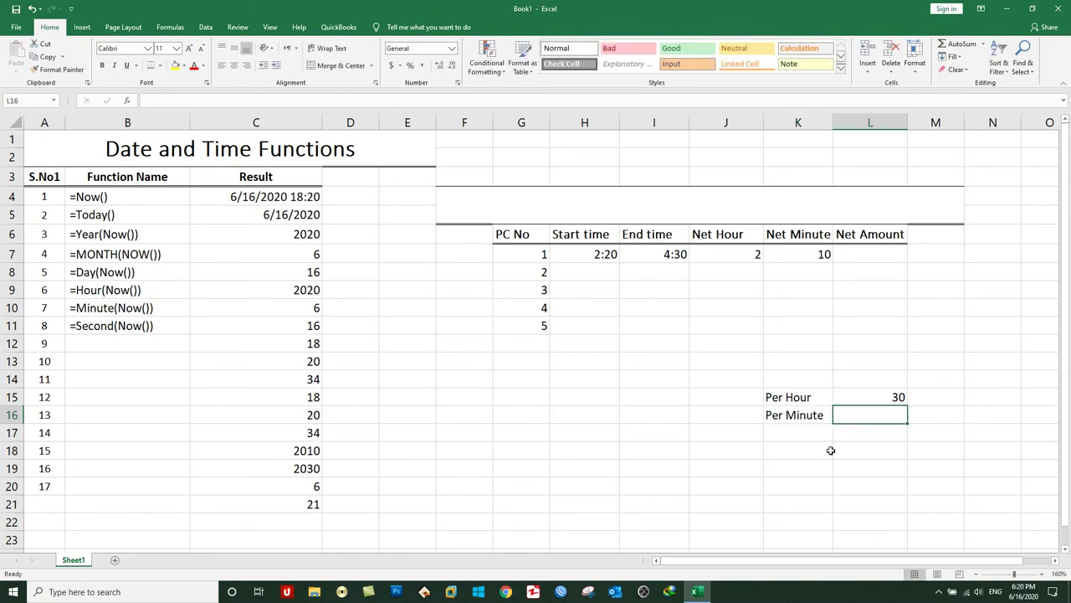
type("=")
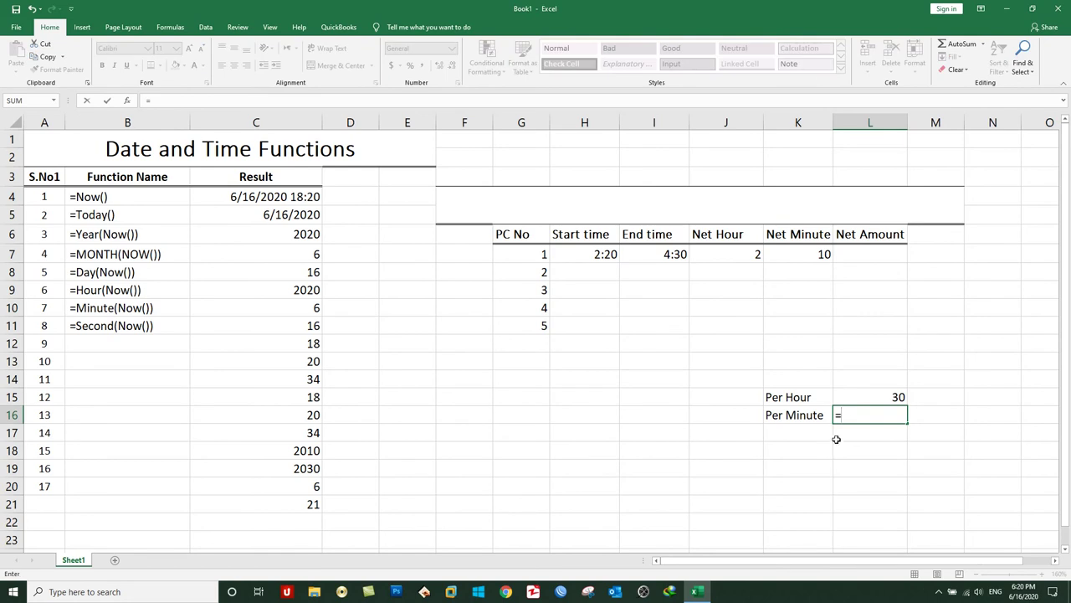
left_click(854, 400)
type("/")
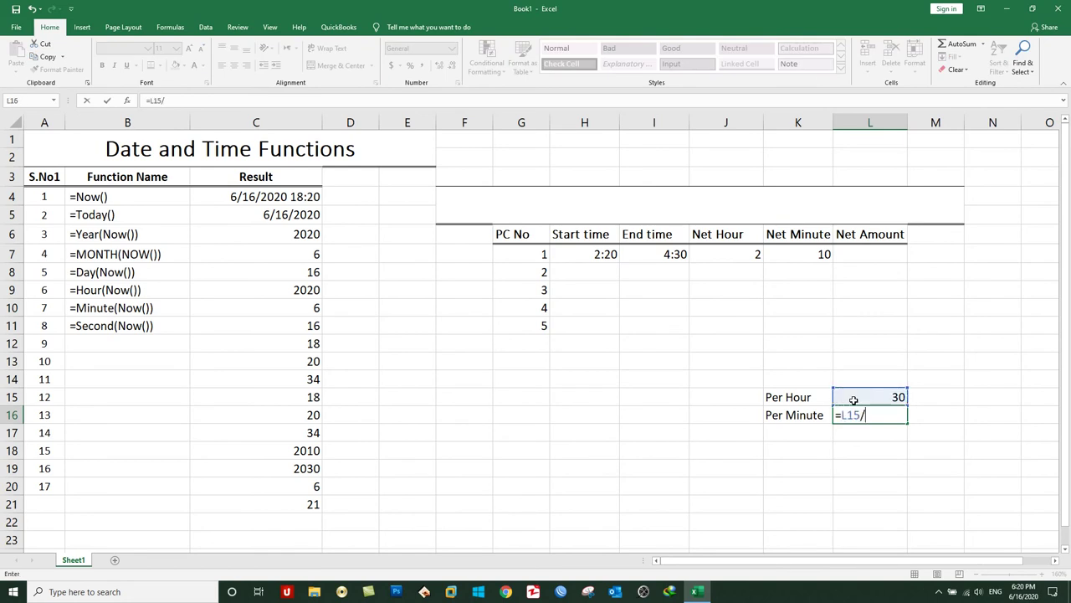
type("60")
key("Return")
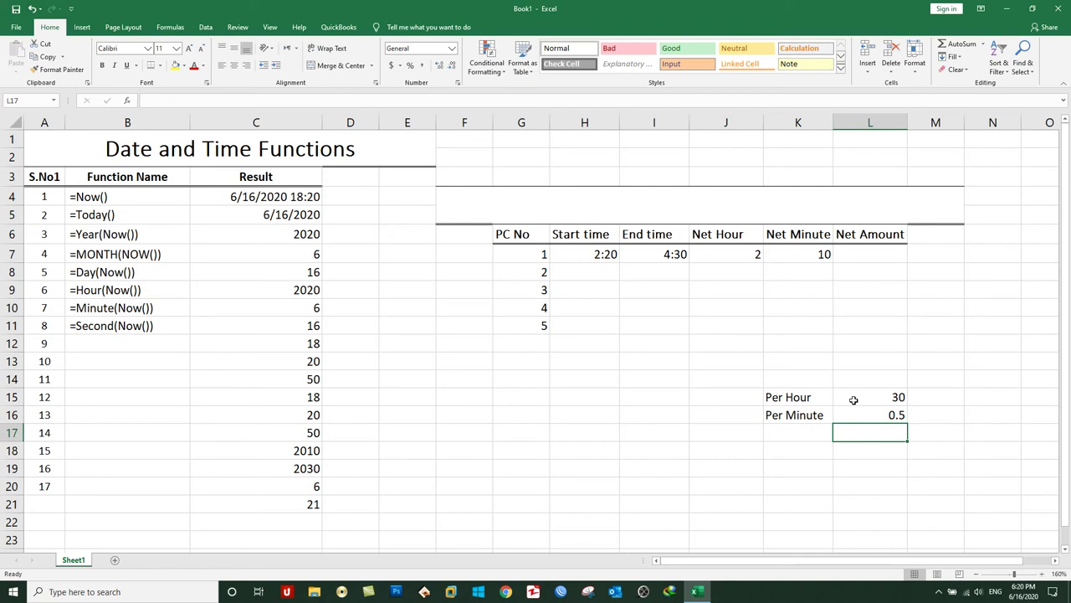
Step: Enter =(J7*30) in L7 so PC 1's Net Amount shows 60
left_click(846, 252)
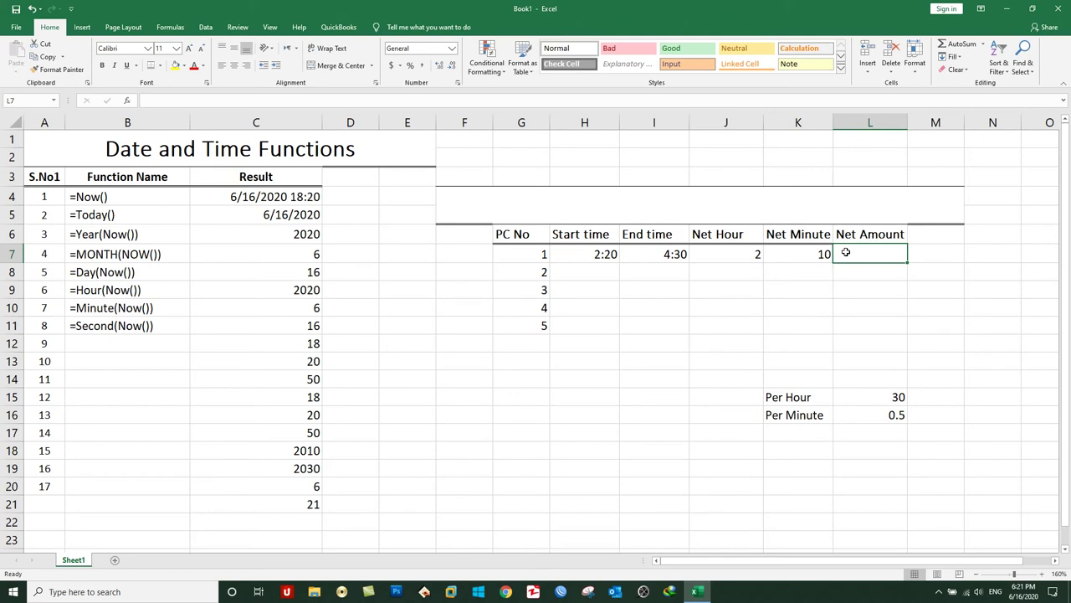
type("=")
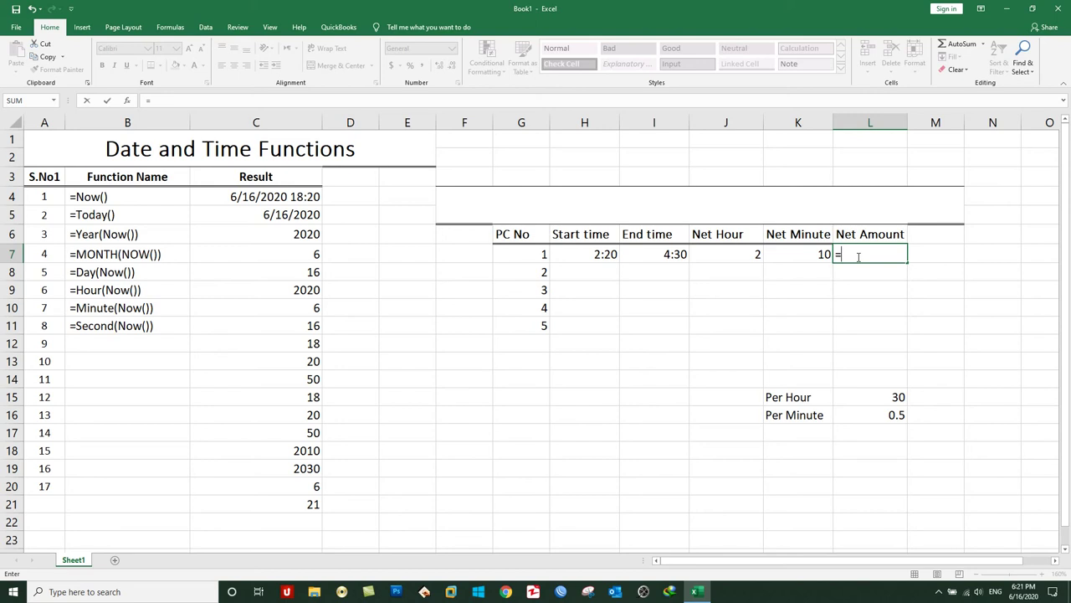
type("(")
left_click(746, 255)
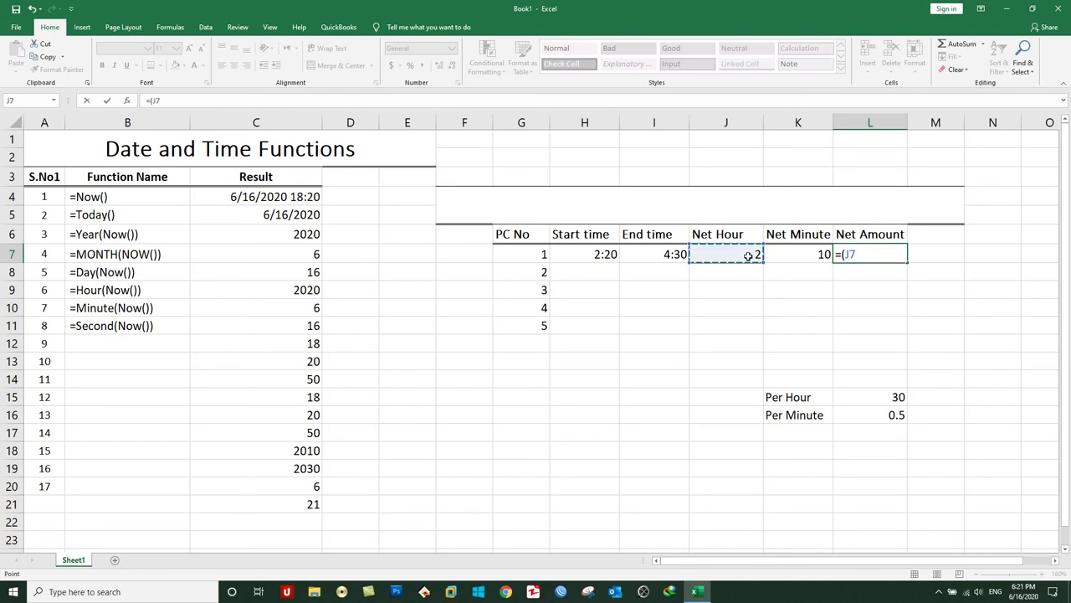
type("*")
type("30")
key("Return")
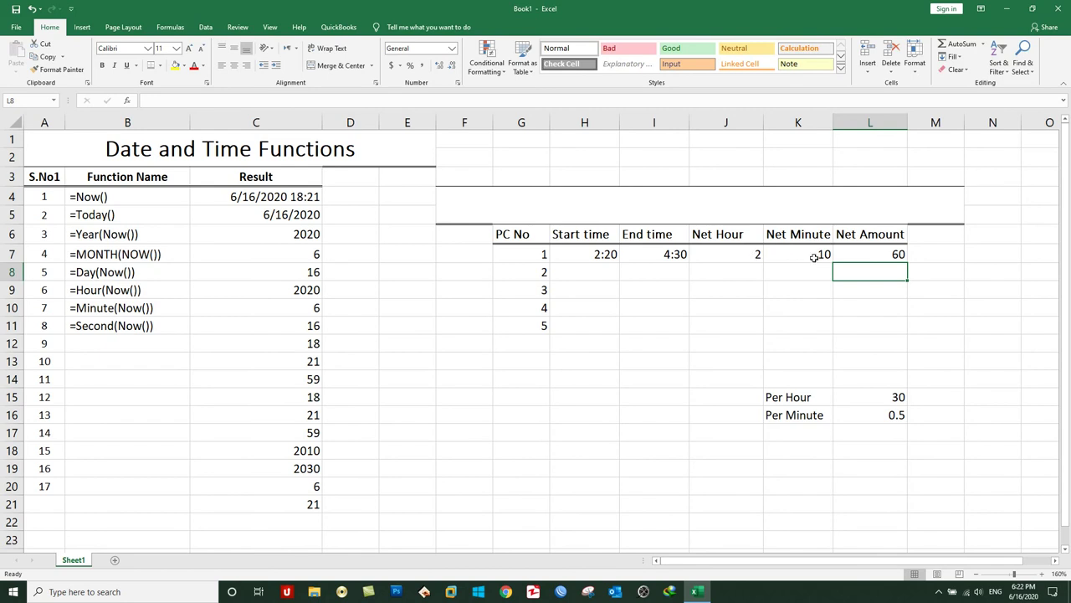
Step: Append +(K7*0.5) to PC 1's Net Amount formula in L7 so it totals 65
double_click(853, 256)
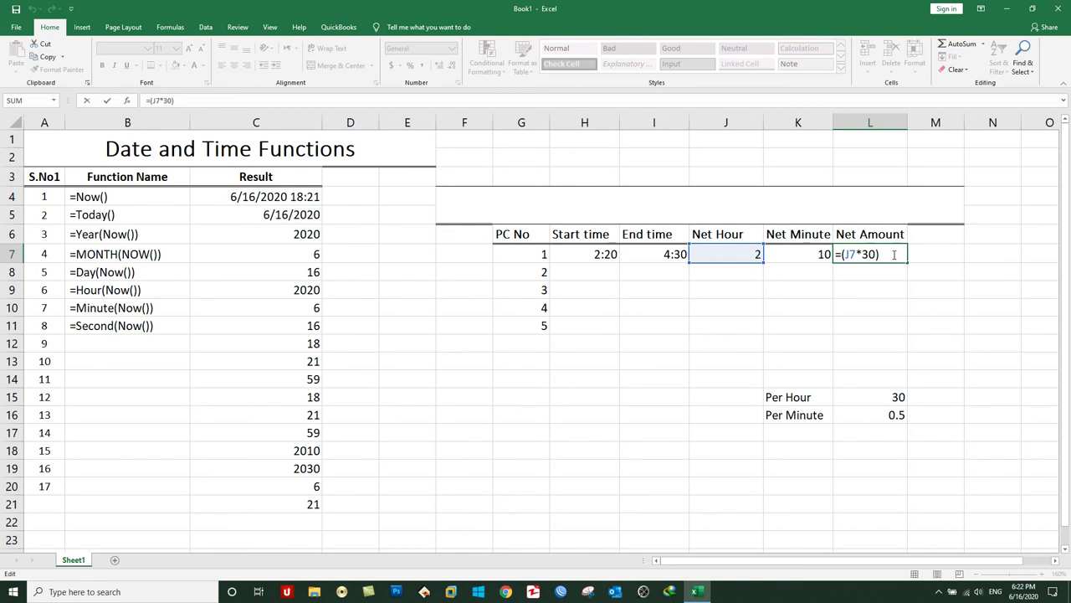
type("+")
type("(")
left_click(798, 255)
type("*")
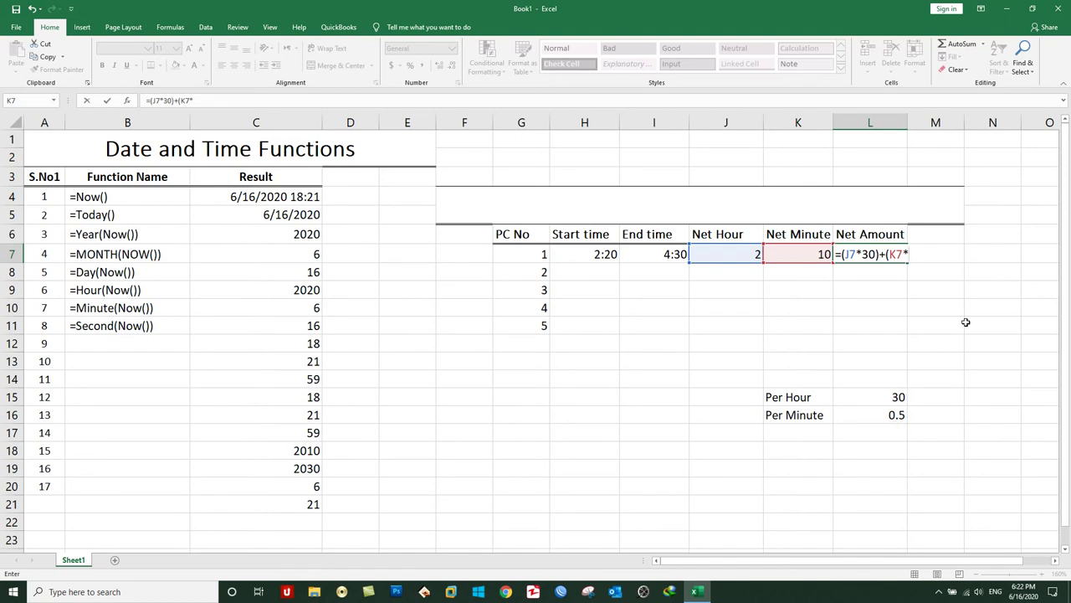
type("0.5")
type(")")
key("Return")
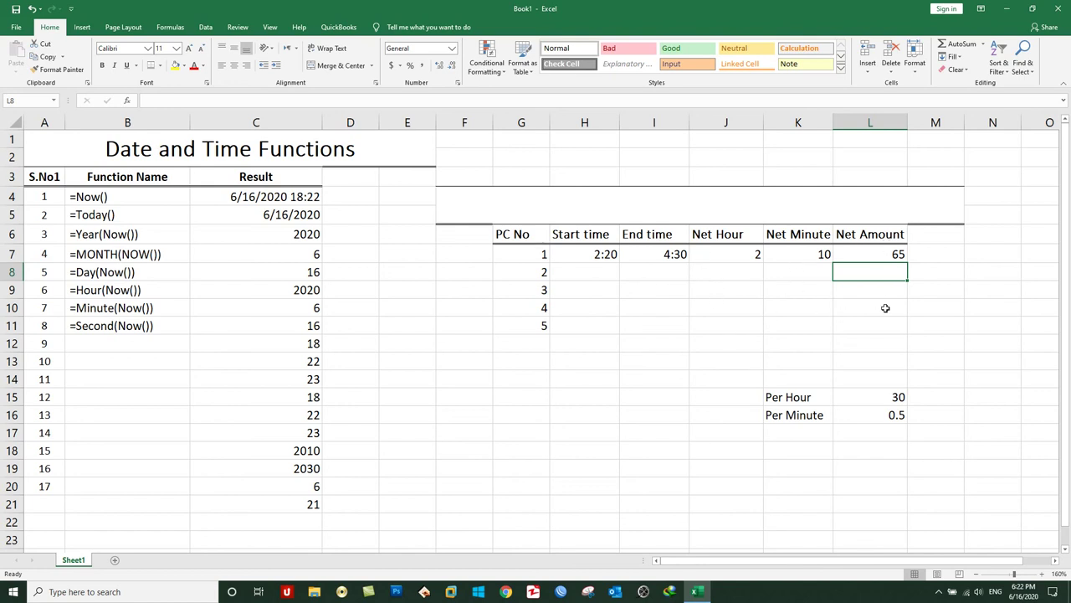
Step: Fill the Net Hour, Net Minute and Net Amount formulas from row 7 down to row 11 with Ctrl+D
left_click(743, 255)
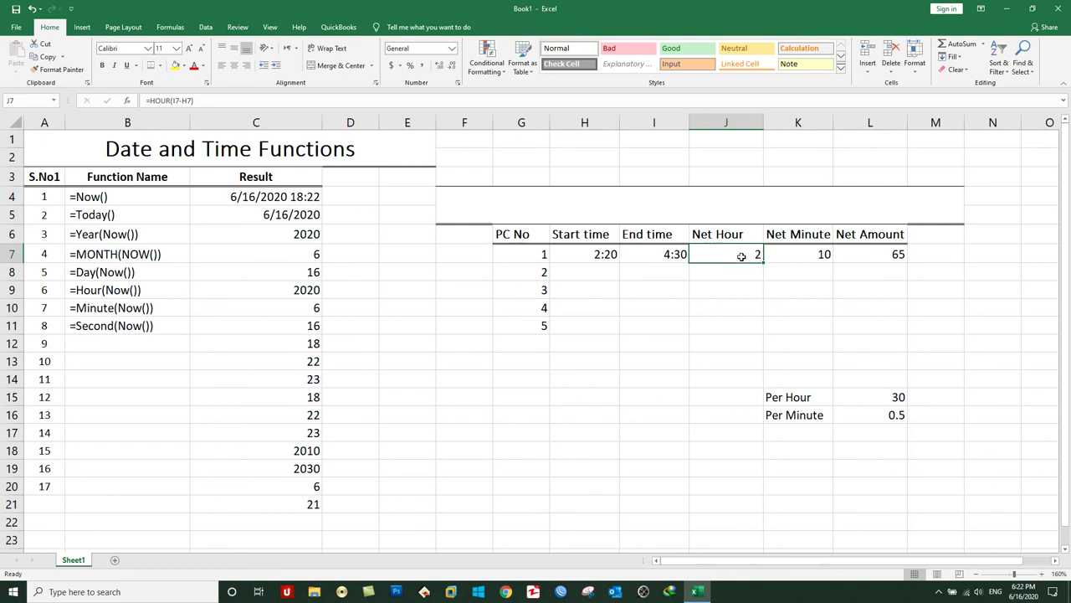
left_click(789, 253)
left_click(860, 256)
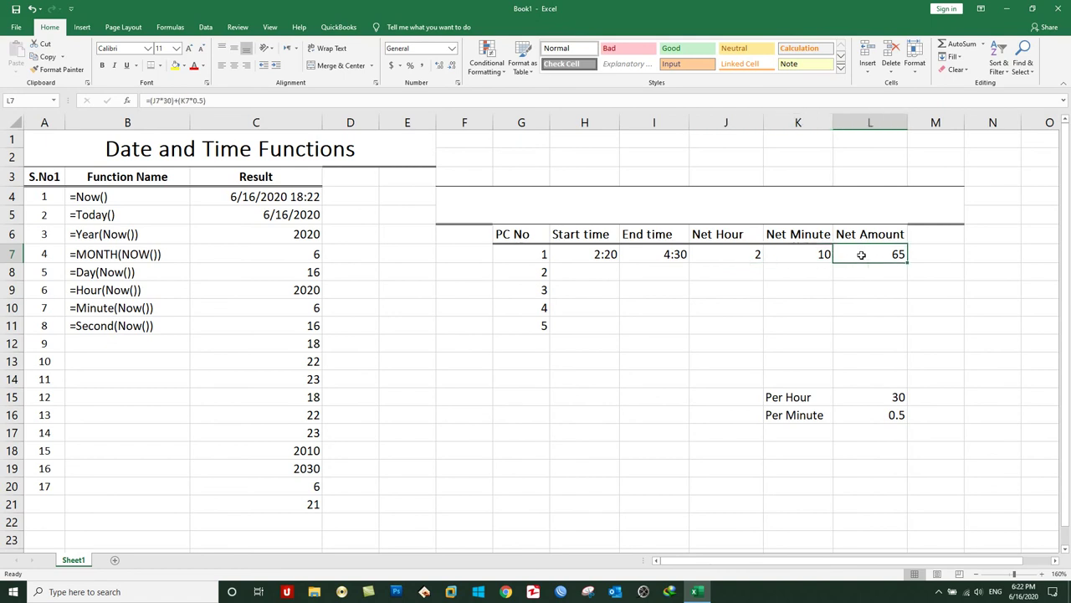
left_click_drag(733, 251, 736, 327)
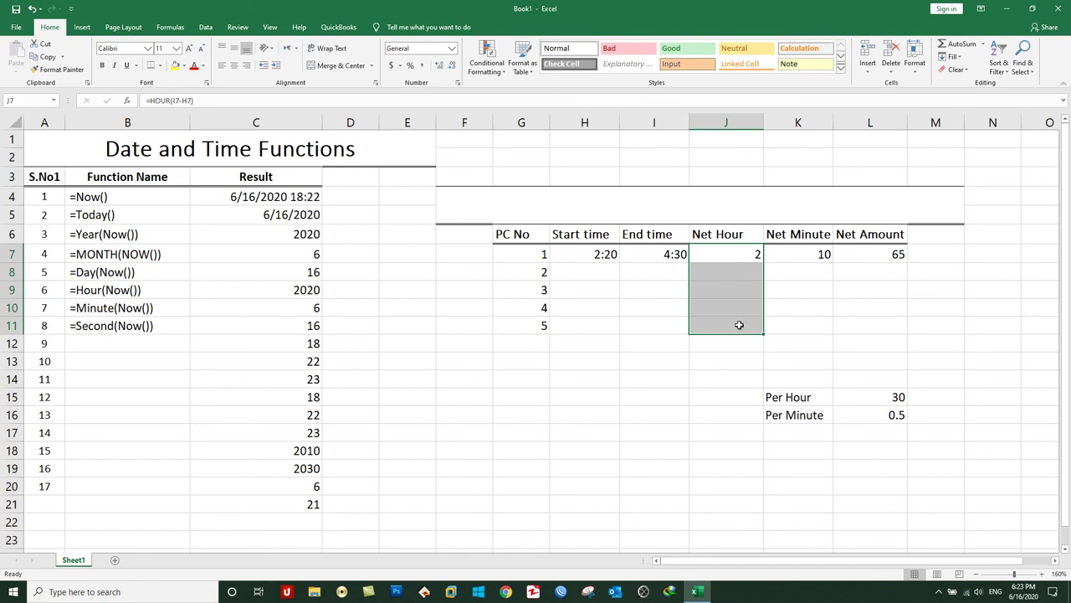
key("ctrl+d")
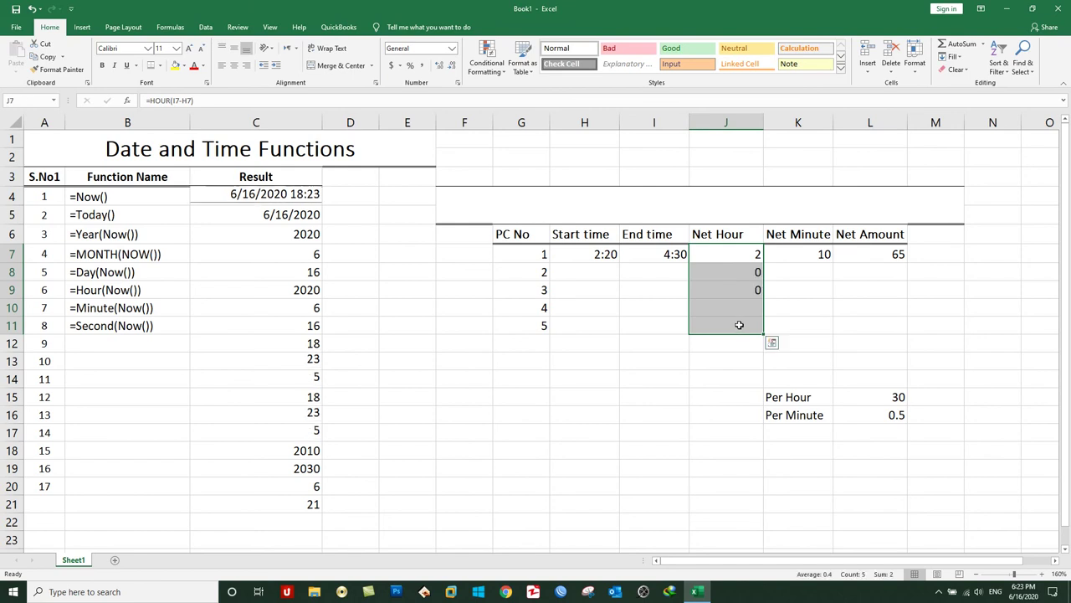
left_click_drag(799, 253, 800, 328)
key("ctrl+d")
left_click_drag(852, 256, 855, 326)
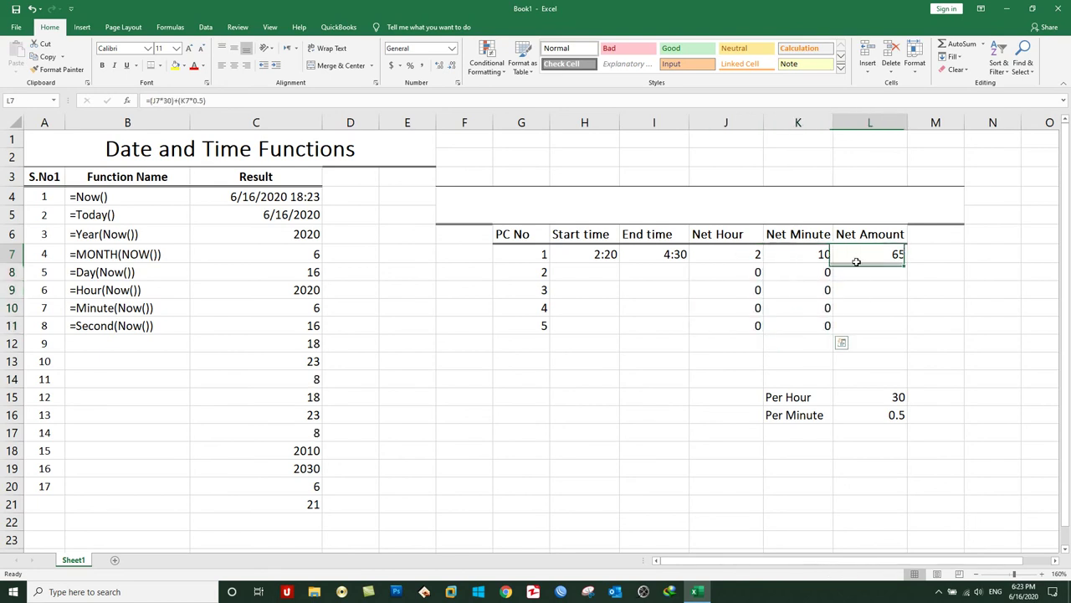
key("ctrl+d")
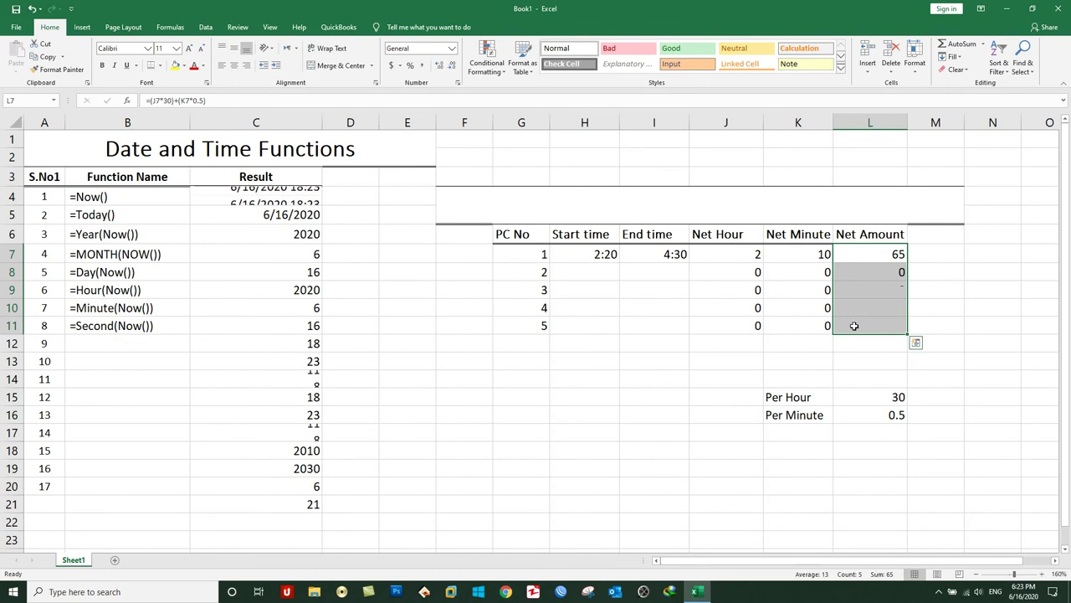
left_click(758, 210)
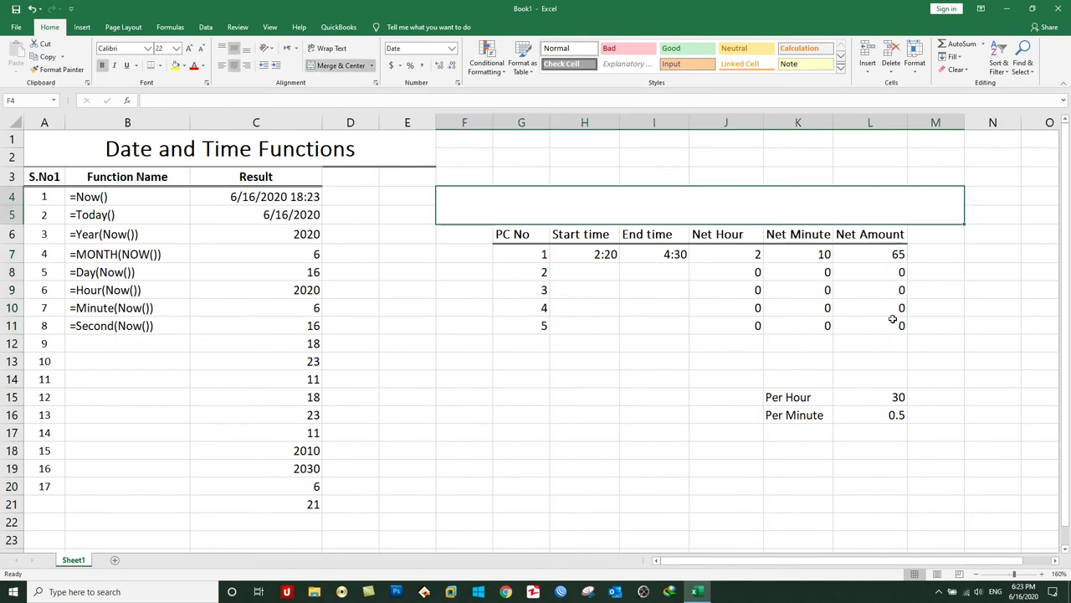
Step: Enter 1:30 as PC 2's start time in H8 and 2:20 as its end time
left_click(583, 272)
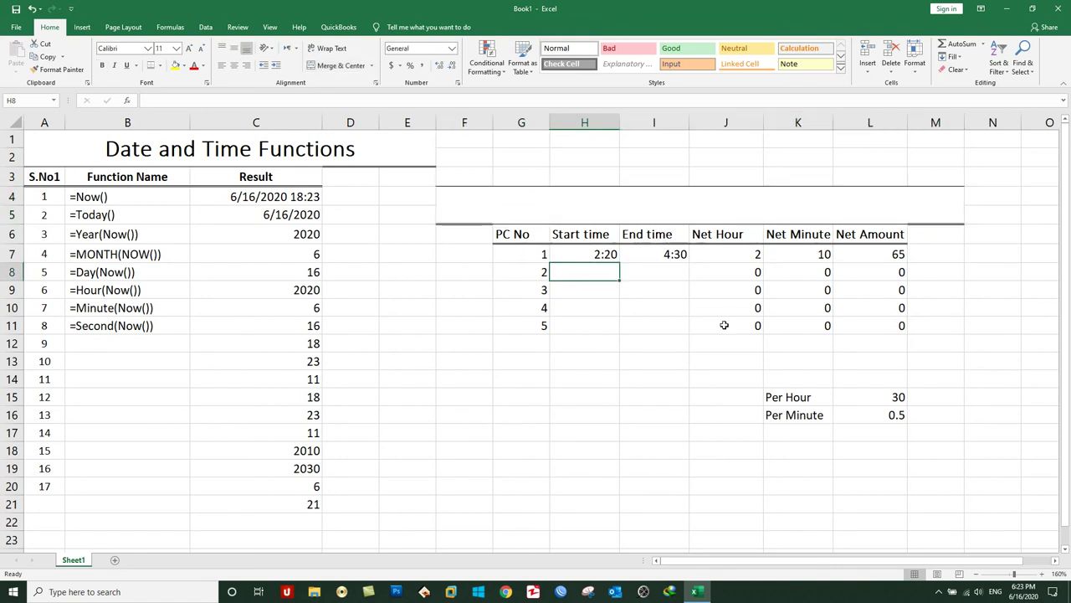
type("1:30")
key("BackSpace")
type("0")
key("Tab")
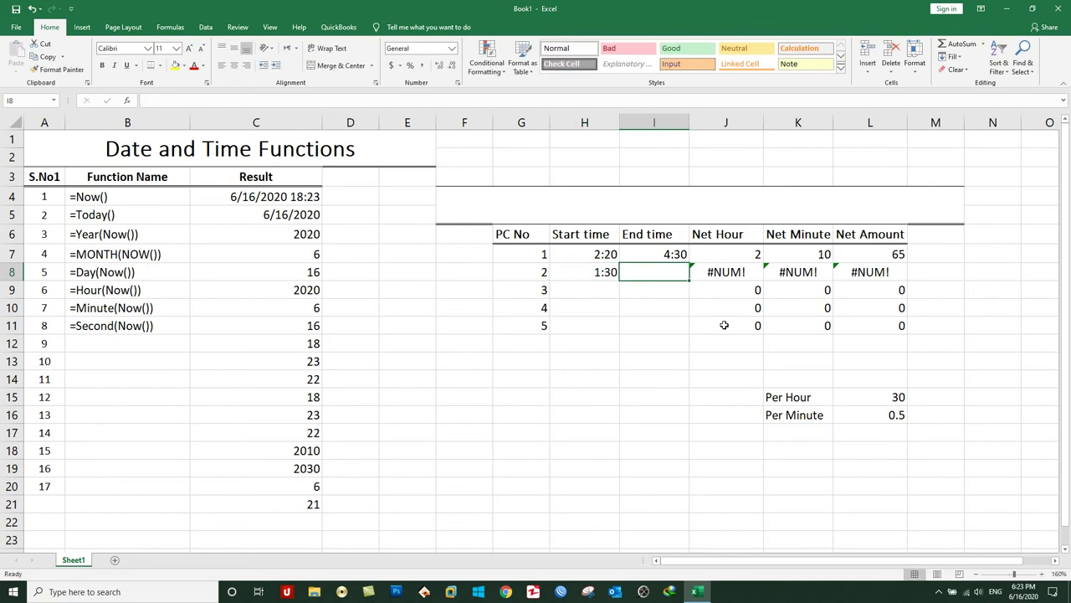
type("2:20")
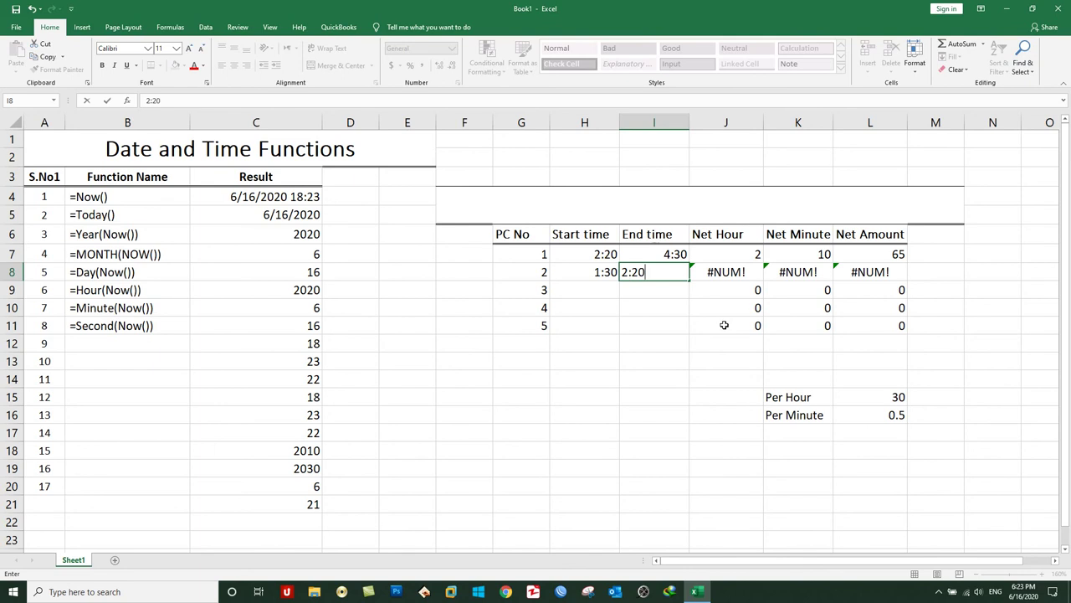
key("Tab")
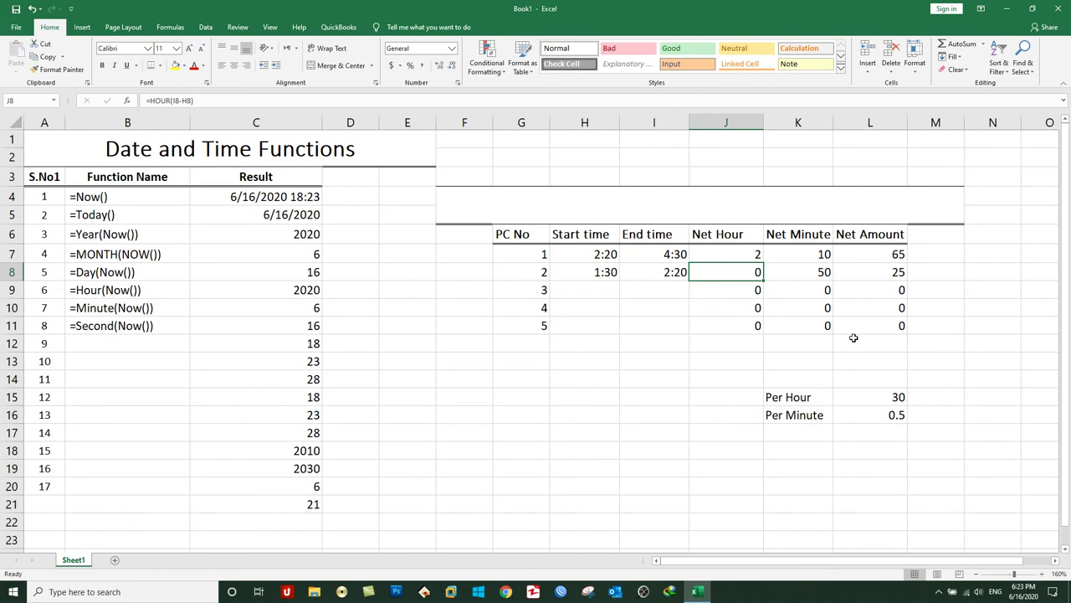
Step: Type 'Asif Internet Clube' into the merged title cell F4
left_click(735, 202)
type("Asif Internet Clube")
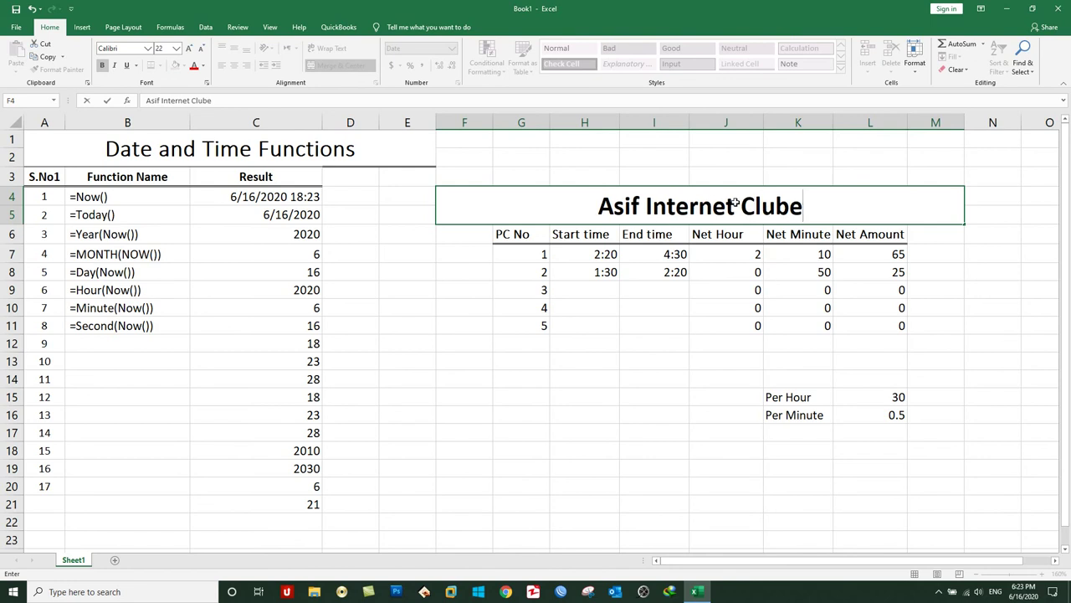
key("Return")
left_click(734, 202)
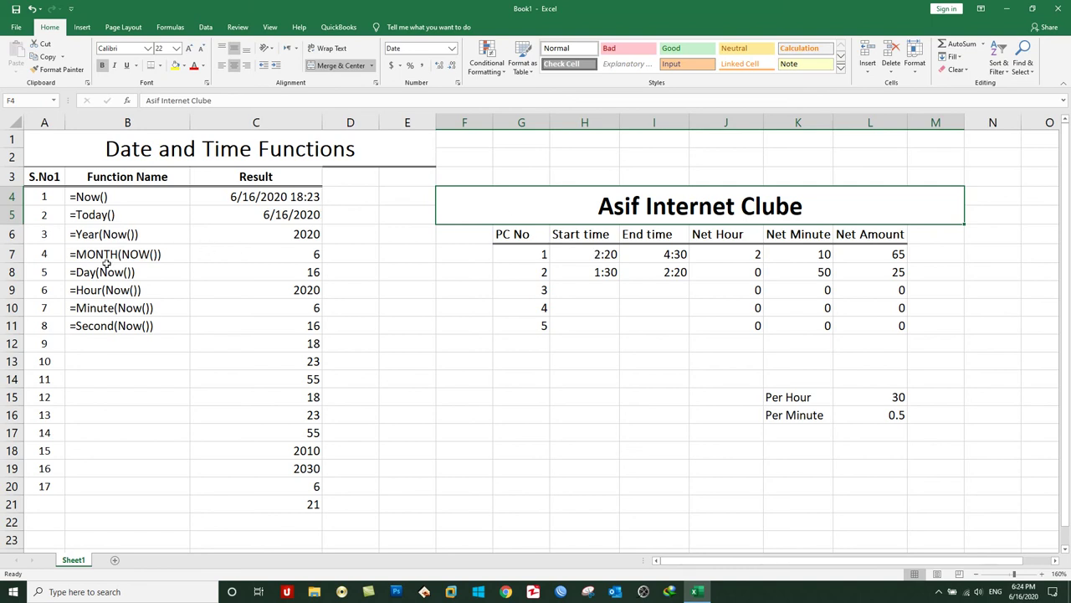
left_click(857, 255)
double_click(857, 255)
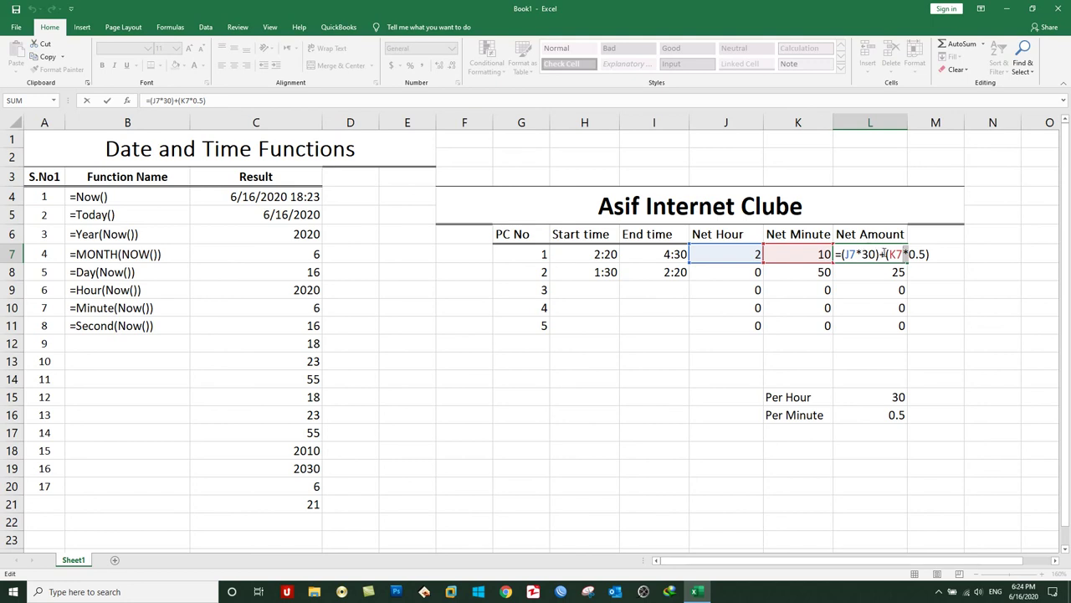
mouse_move(877, 253)
left_mouse_down()
mouse_move(843, 254)
mouse_move(884, 254)
left_mouse_up()
left_click(884, 254)
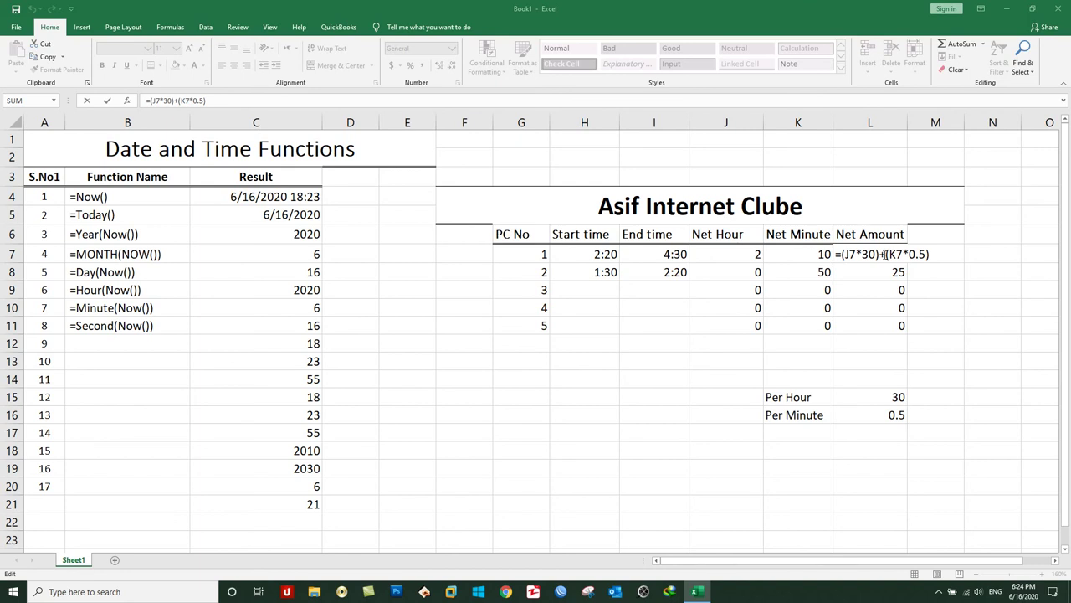
key("Return")
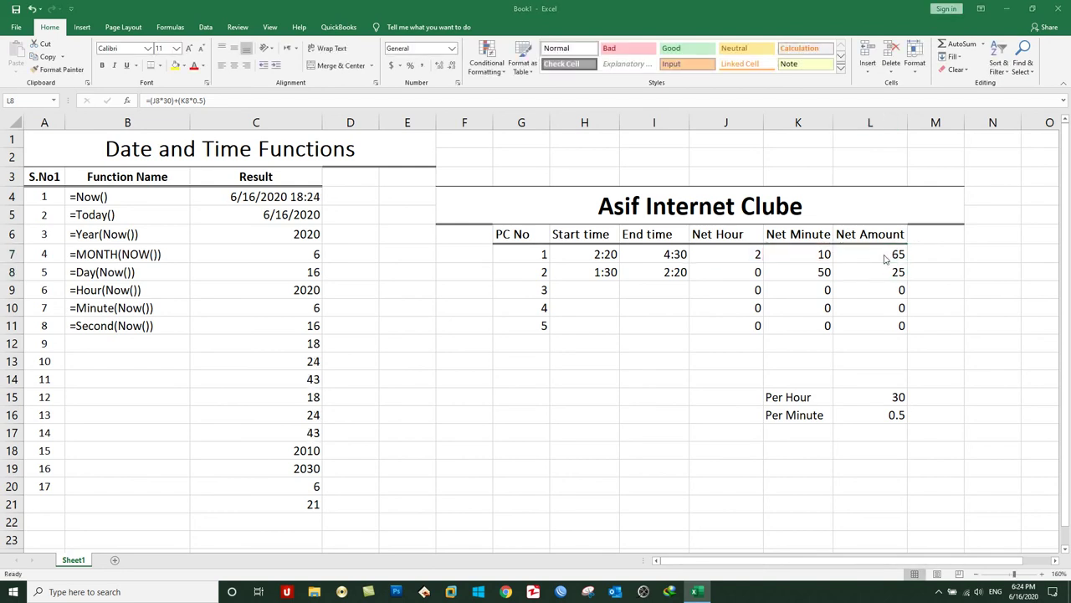
double_click(885, 271)
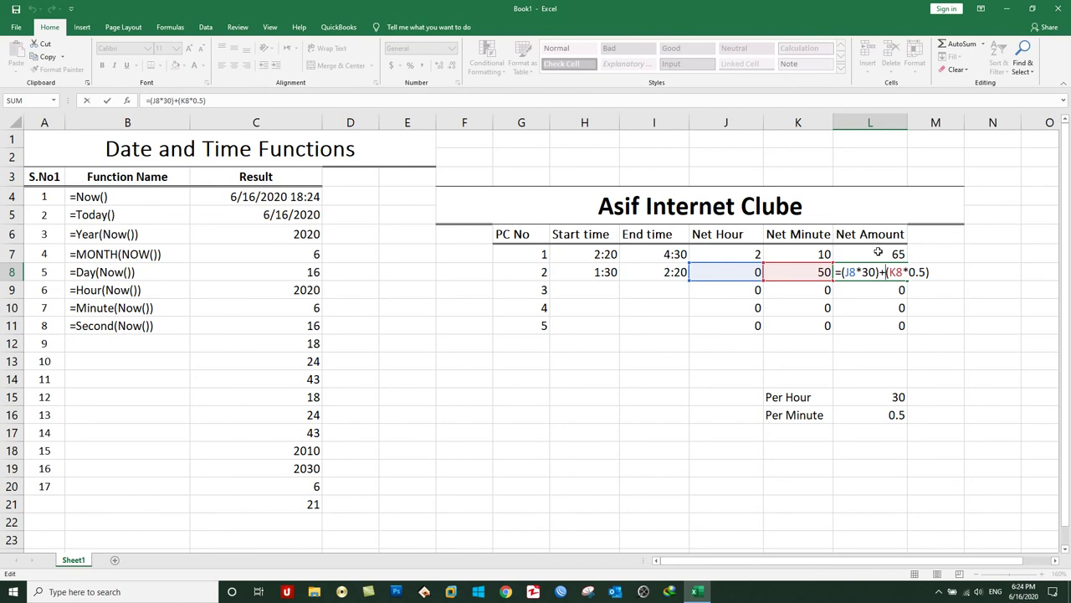
key("Return")
double_click(879, 254)
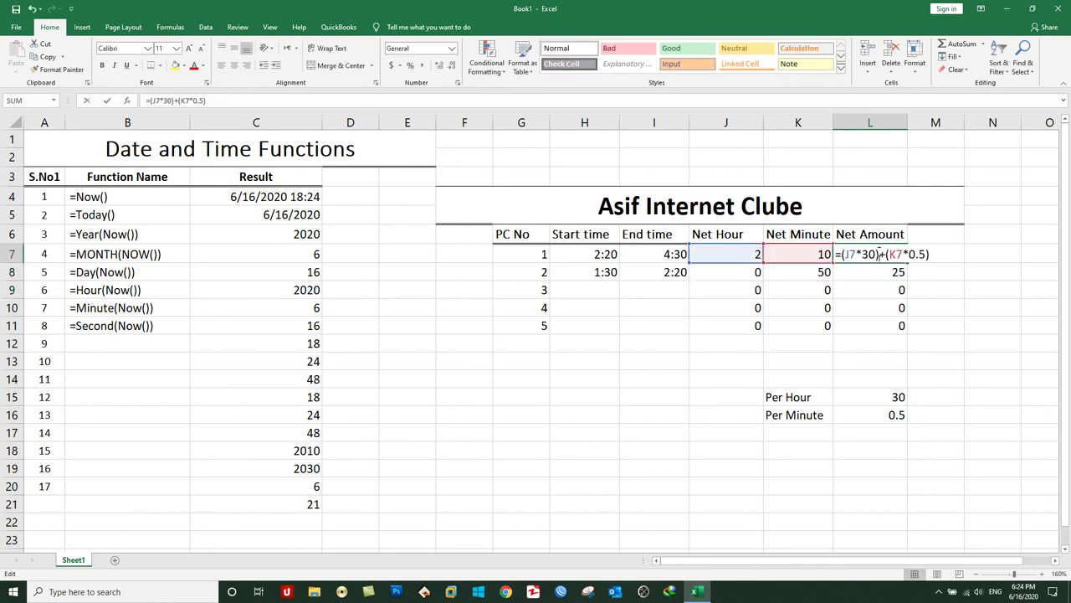
key("Return")
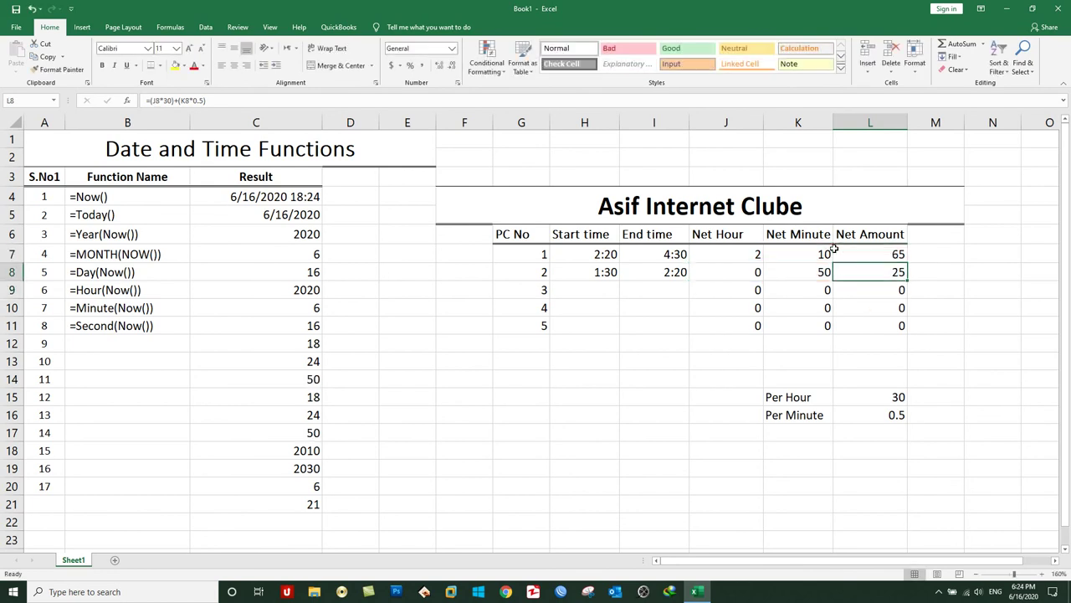
key("Up")
key("Left")
key("Left")
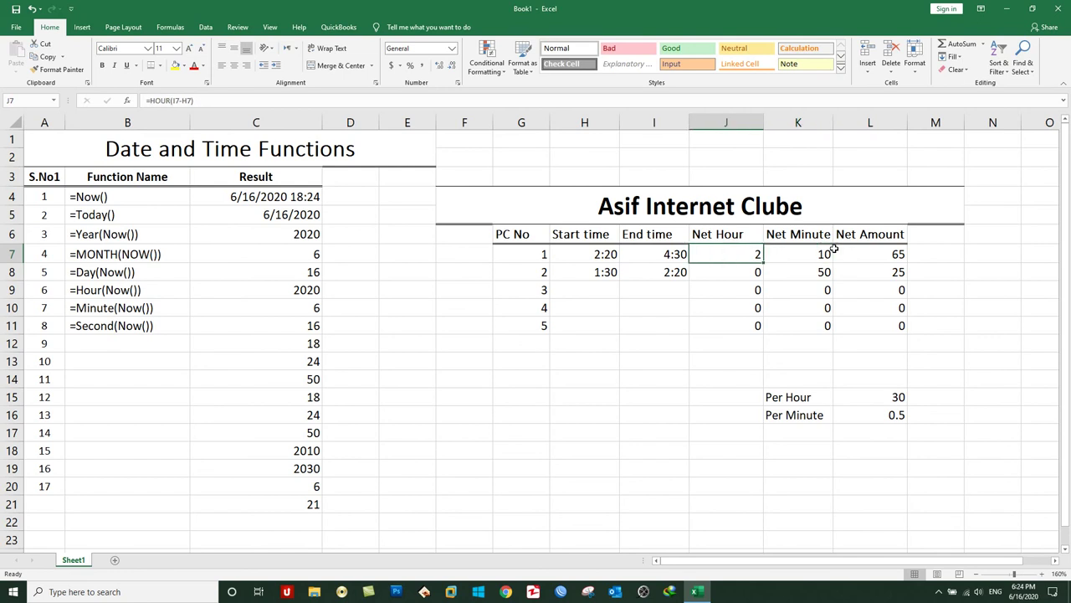
key("Right")
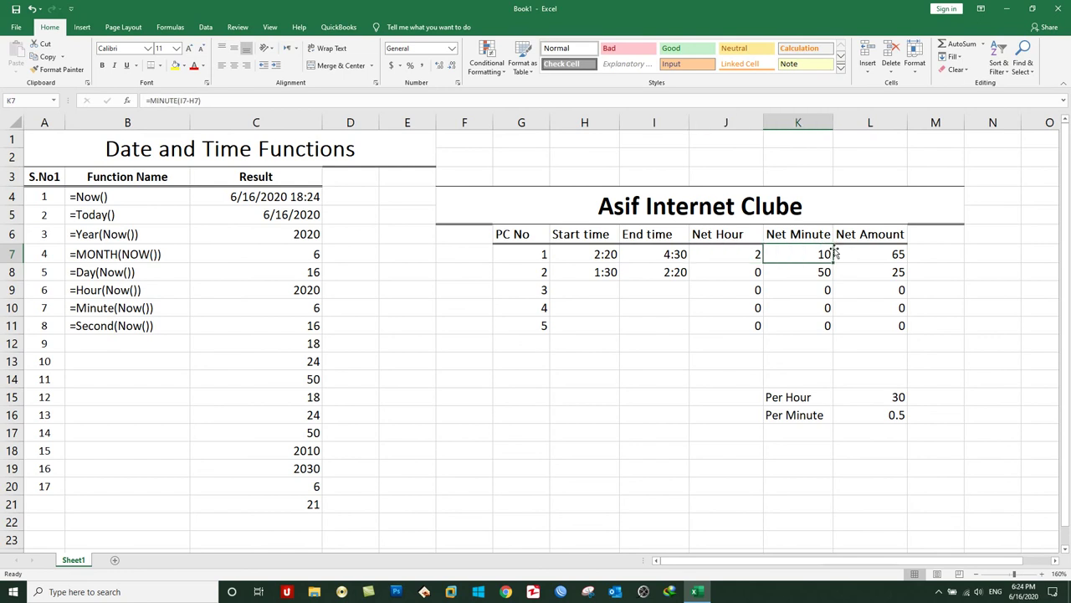
key("Right")
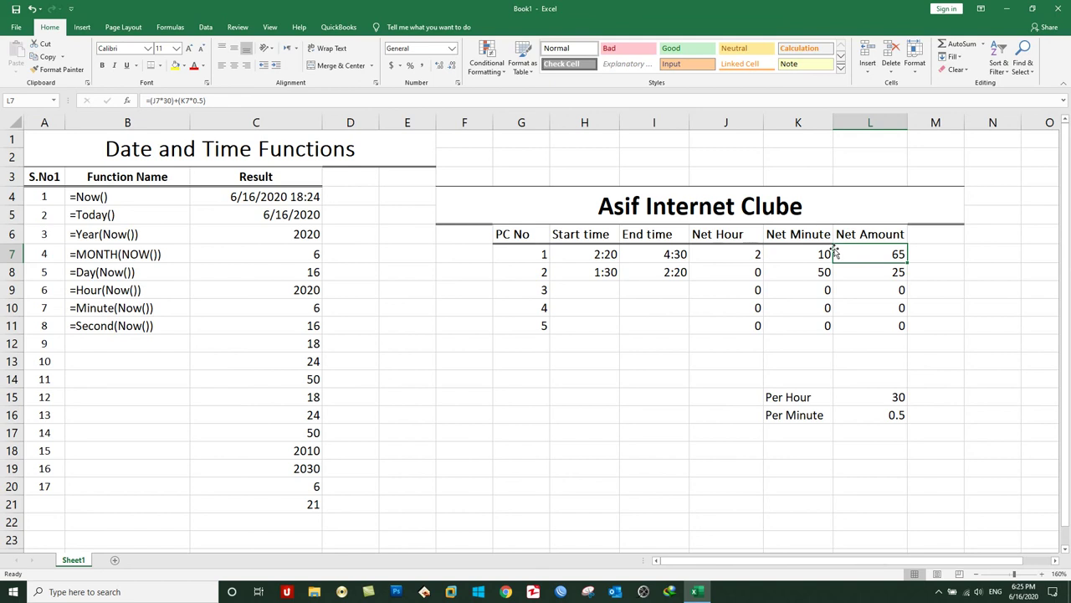
left_click_drag(112, 195, 117, 250)
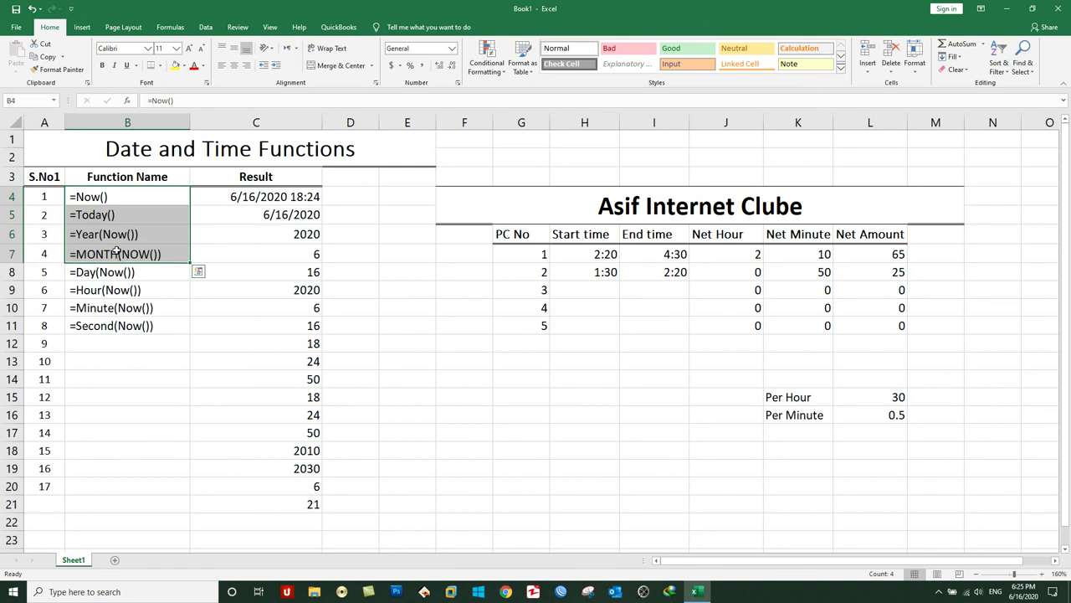
left_click_drag(127, 203, 126, 237)
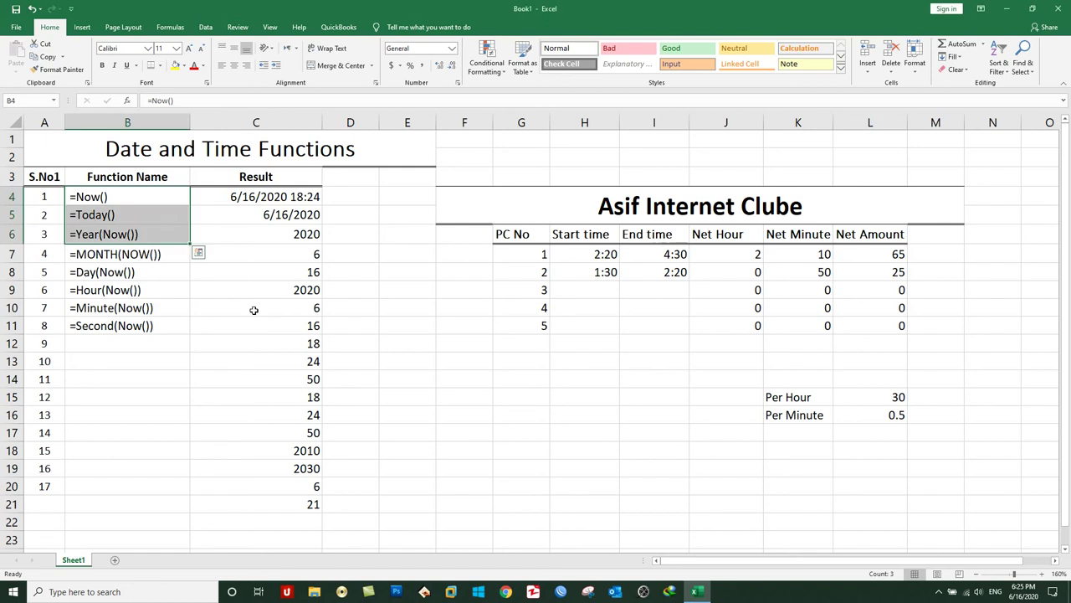
left_click(254, 309)
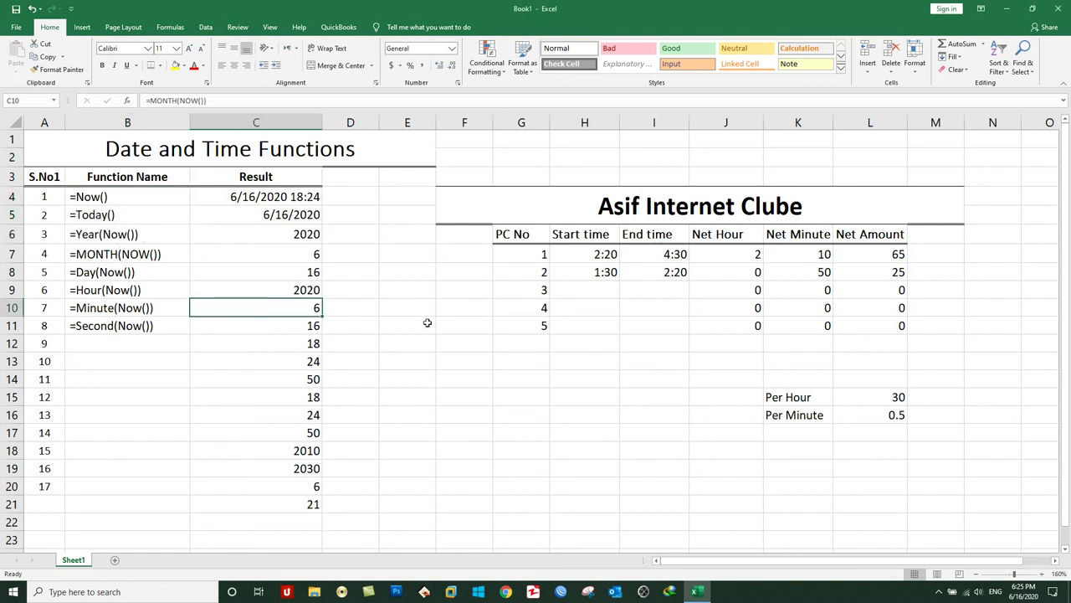
left_click(731, 255)
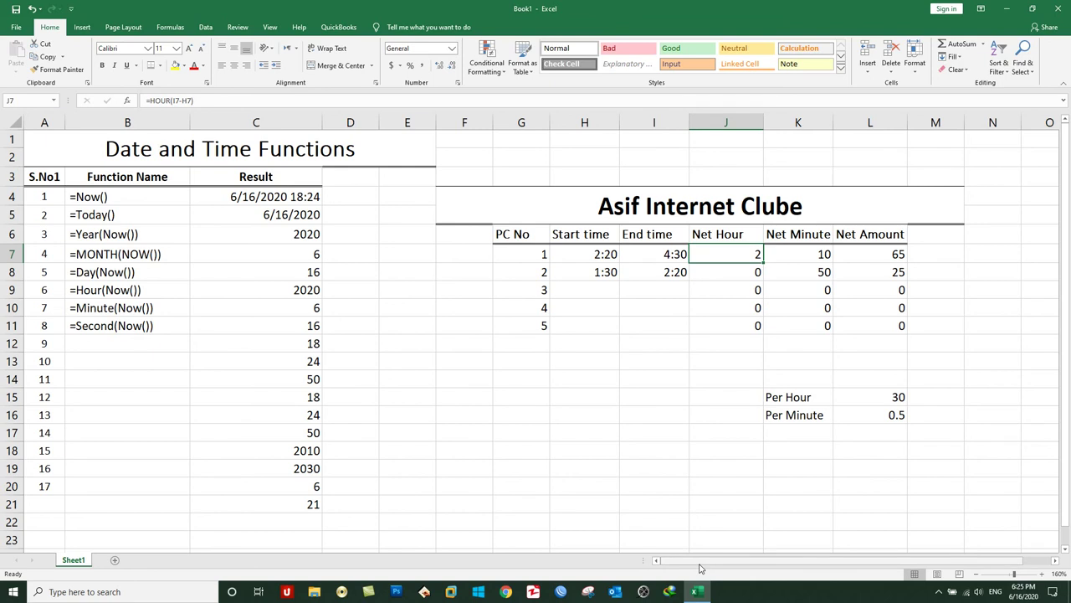
mouse_move(697, 591)
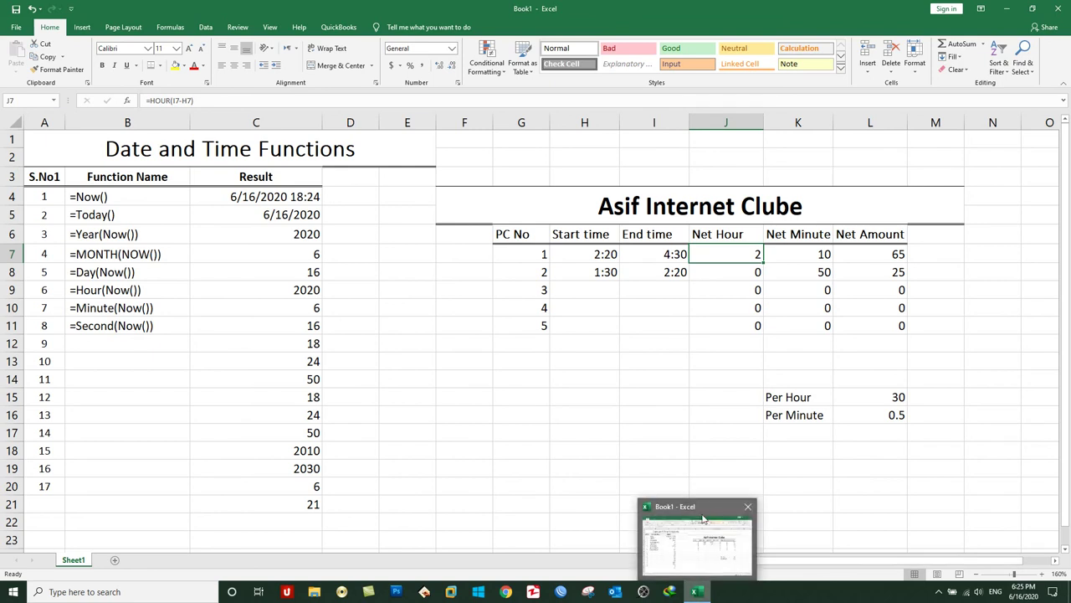
left_click(666, 381)
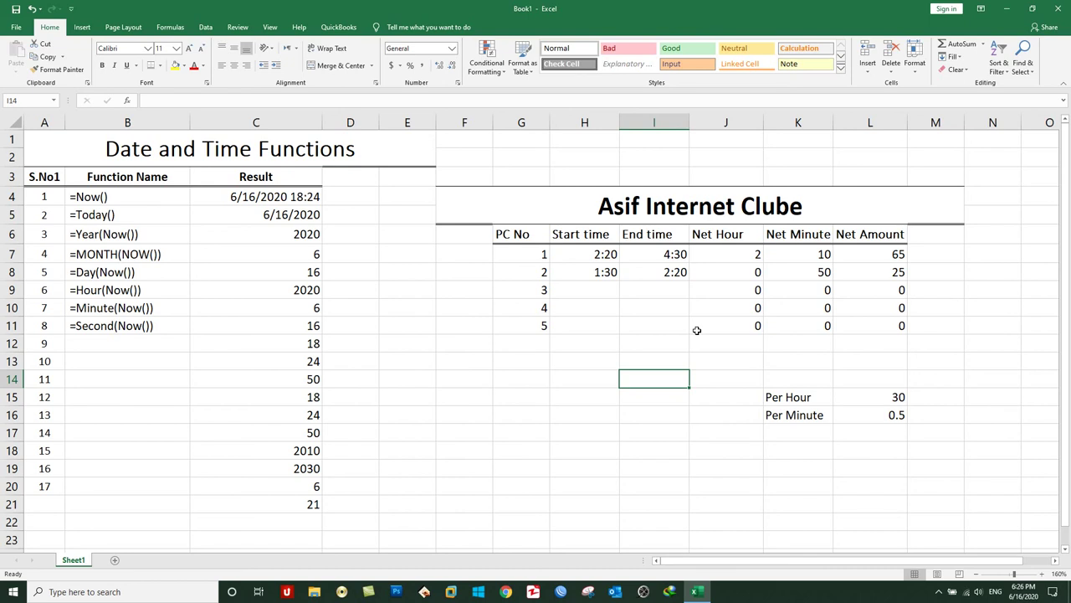
left_click(696, 331)
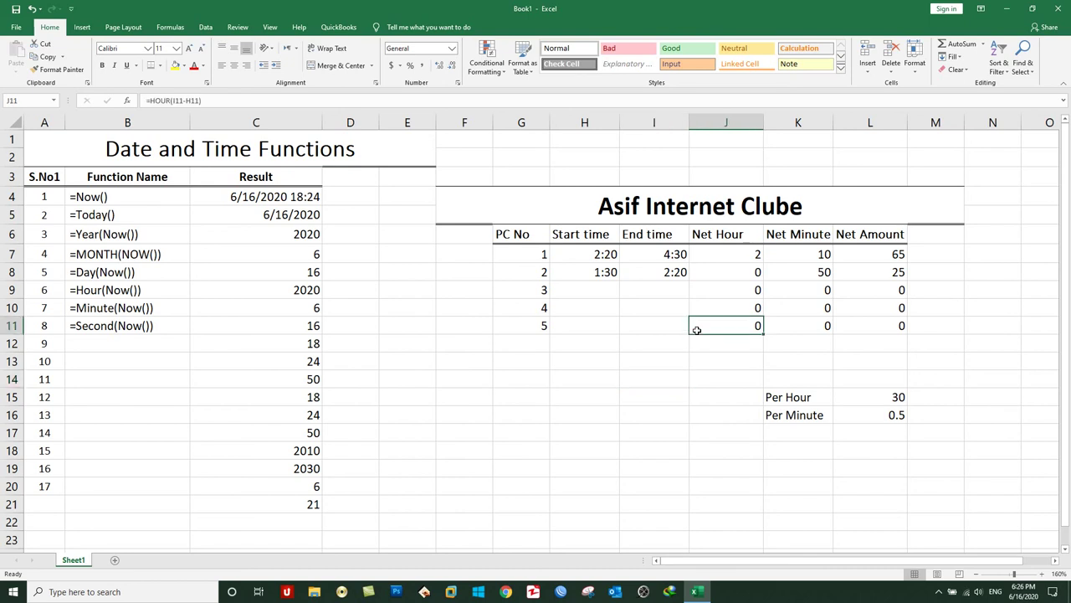